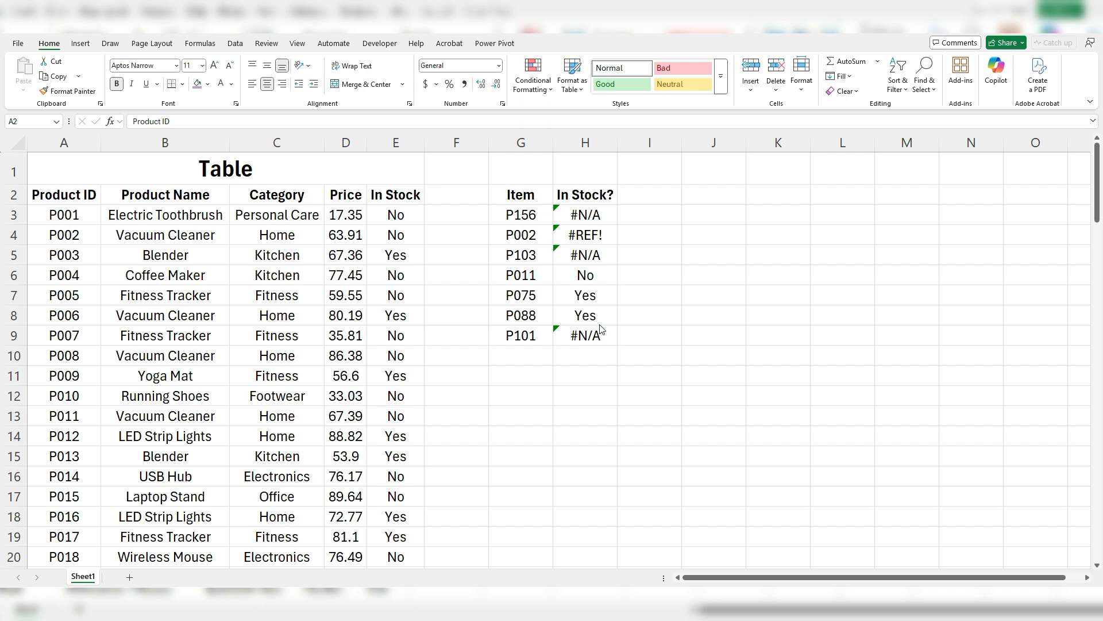
Wrap the VLOOKUP formula in cell H3 in IFERROR with "Not Found" as the value if error
click(599, 221)
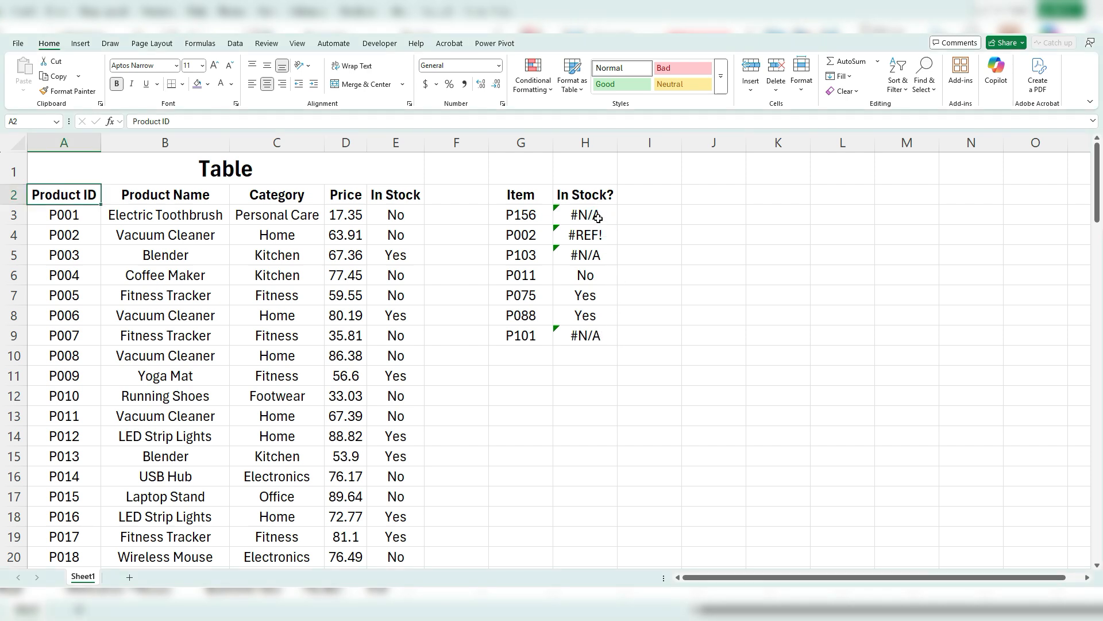
click(598, 218)
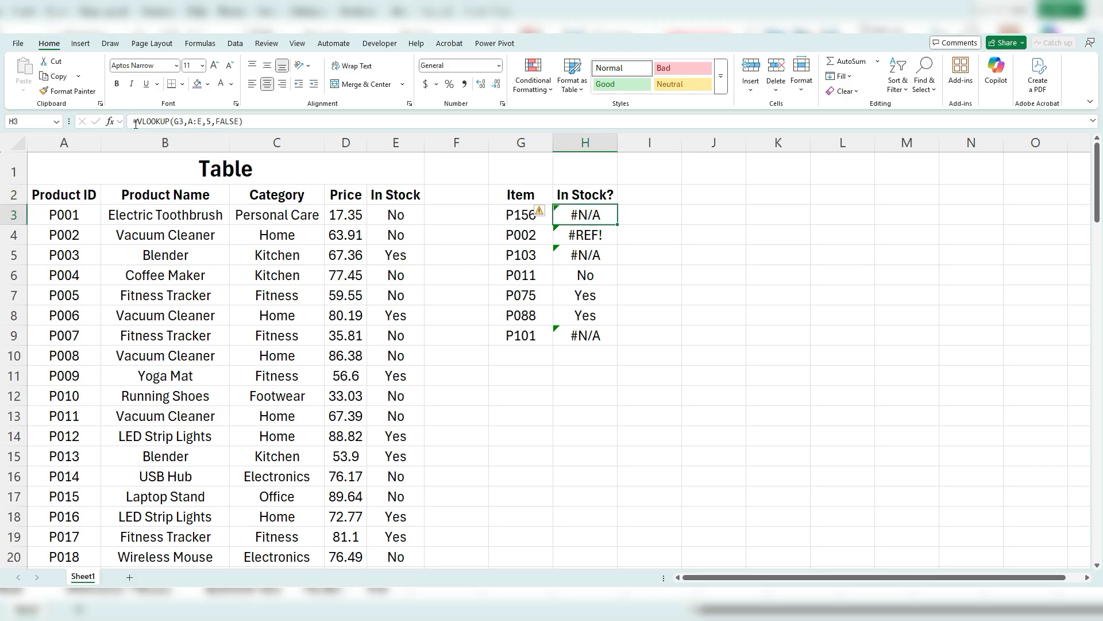
click(135, 121)
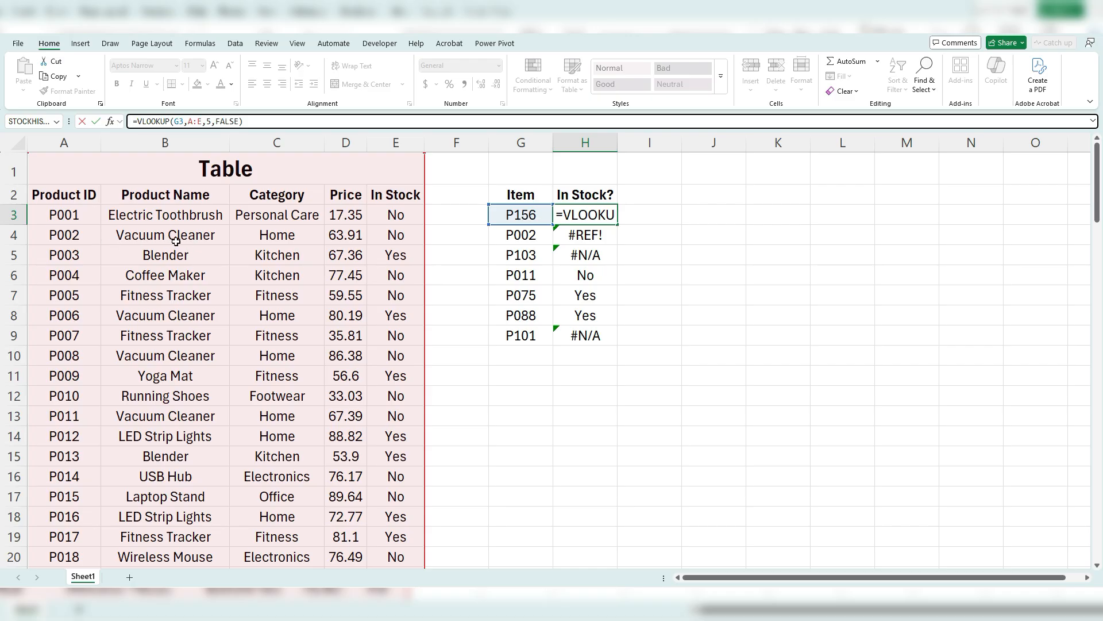
click(139, 118)
text(IFERROR()
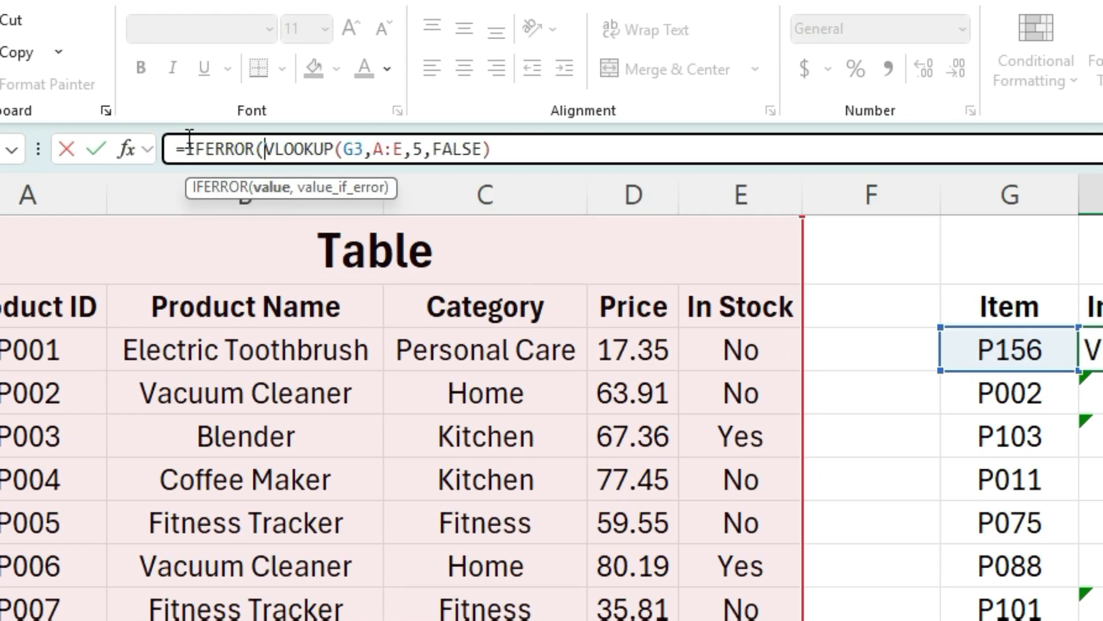
key(End)
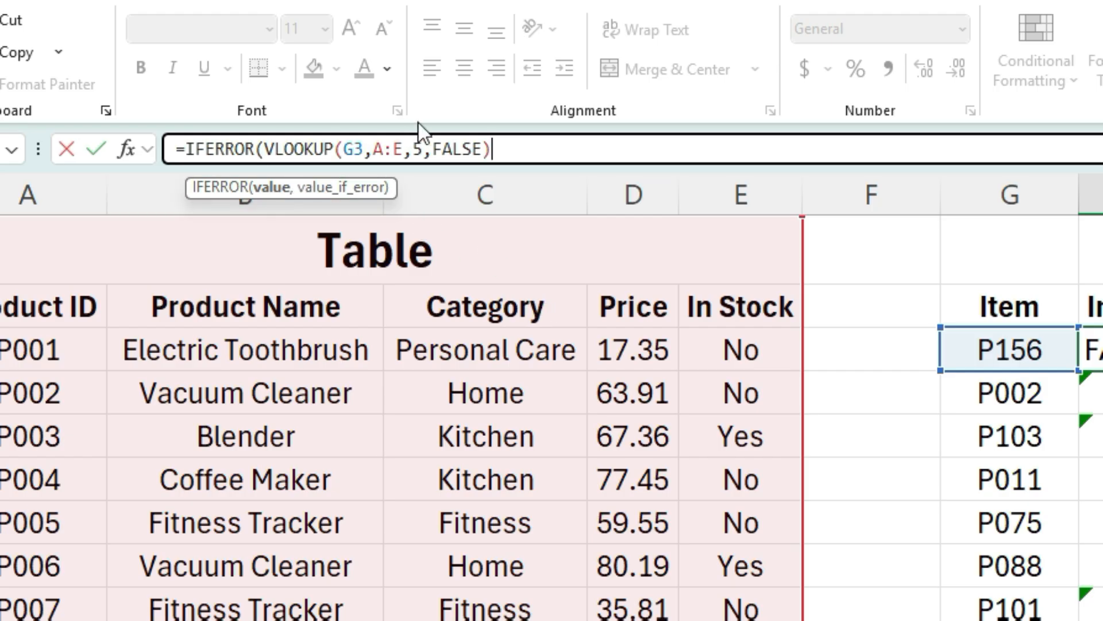
text(,)
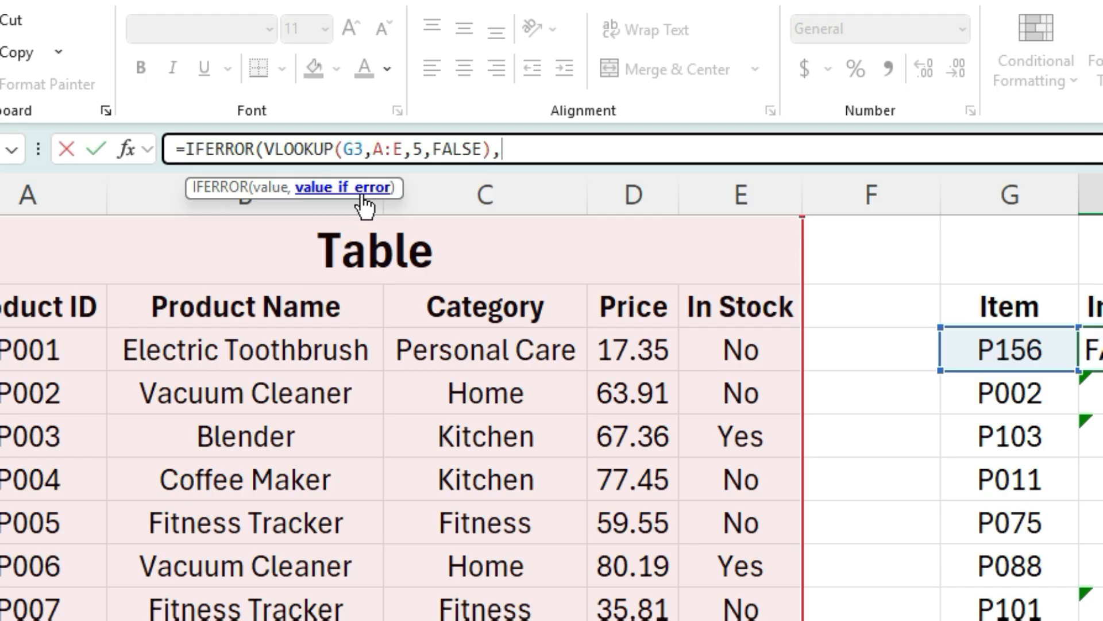
text("Not F)
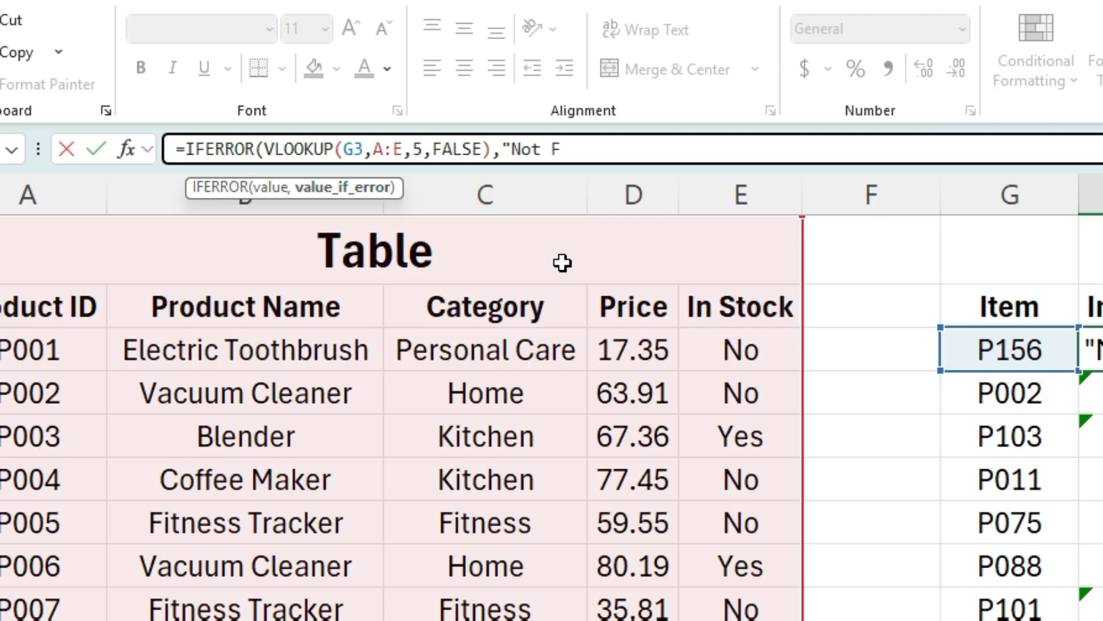
text(ound"))
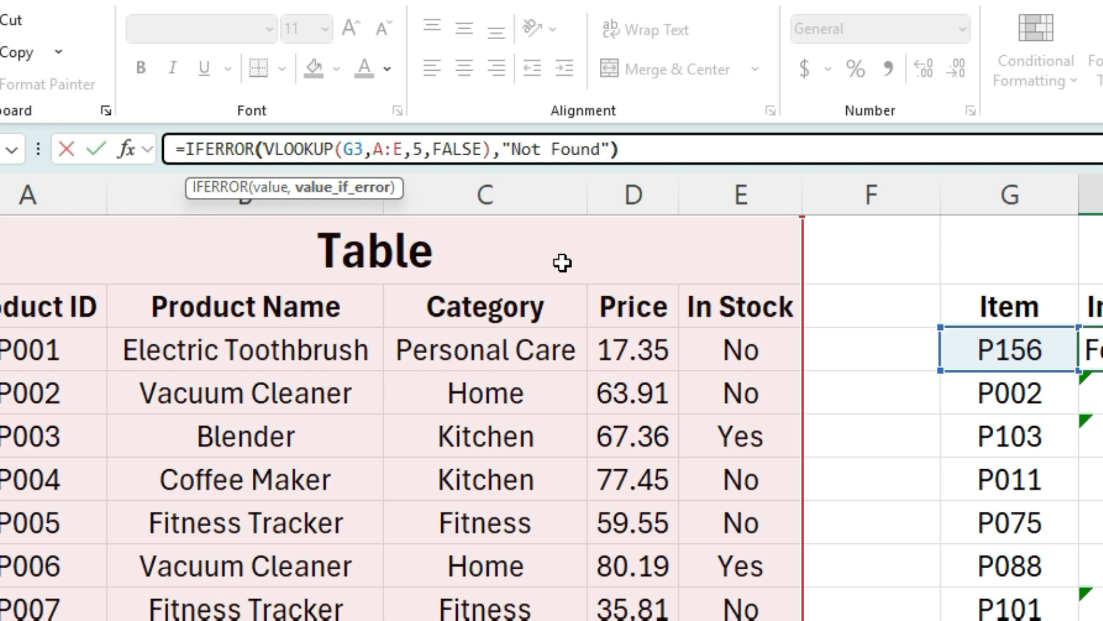
key(Return)
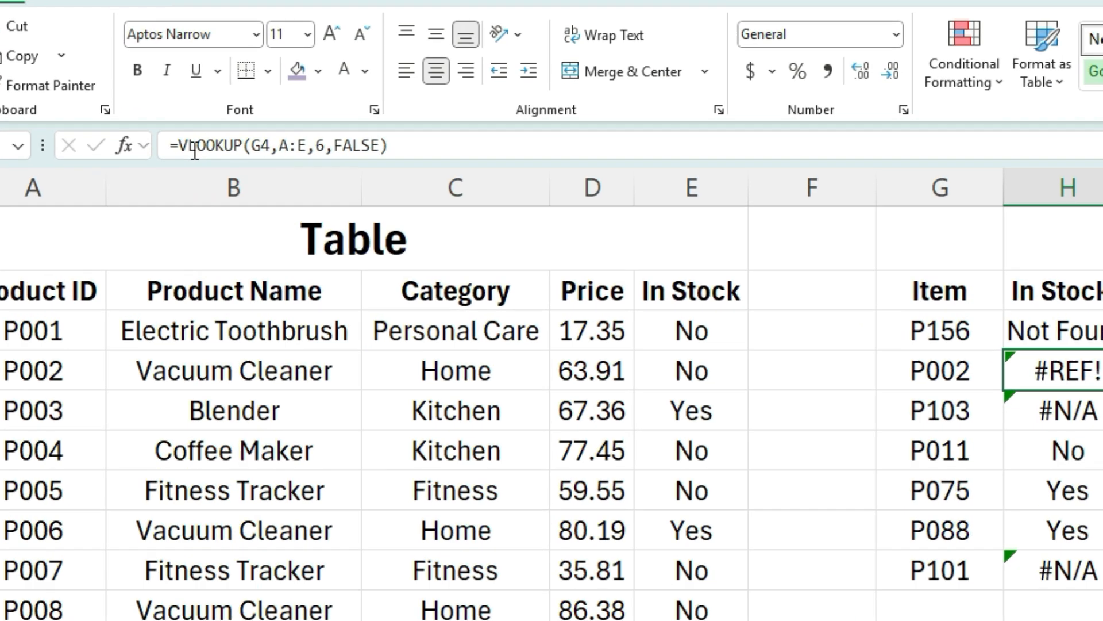
Wrap the VLOOKUP formula in cell H4 in IFERROR, returning "Not Found" on an error
click(136, 122)
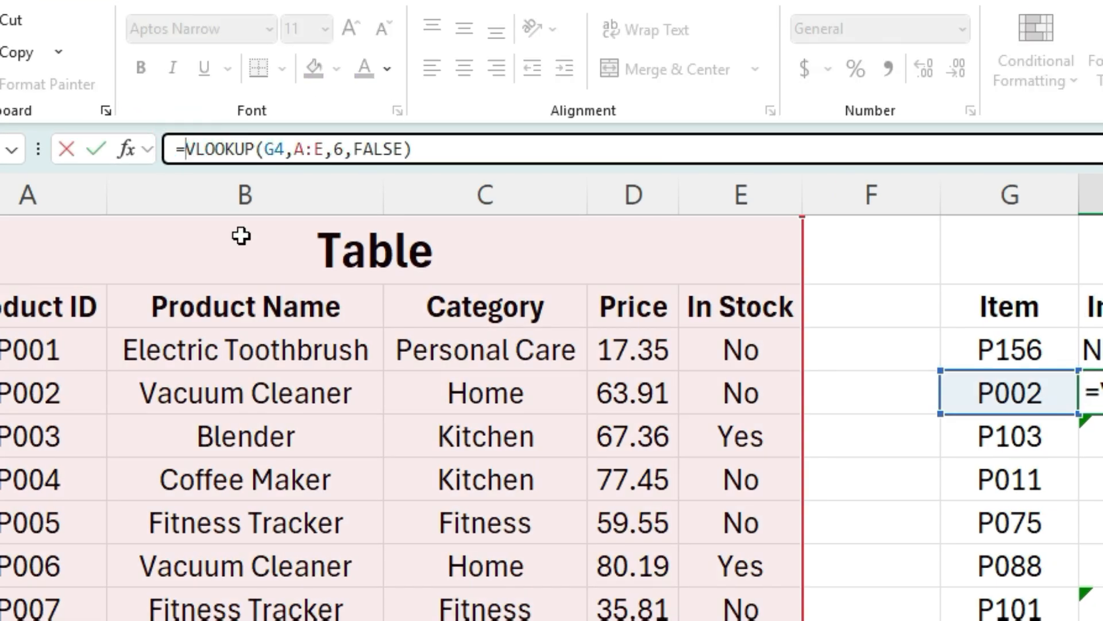
text(IFERROR()
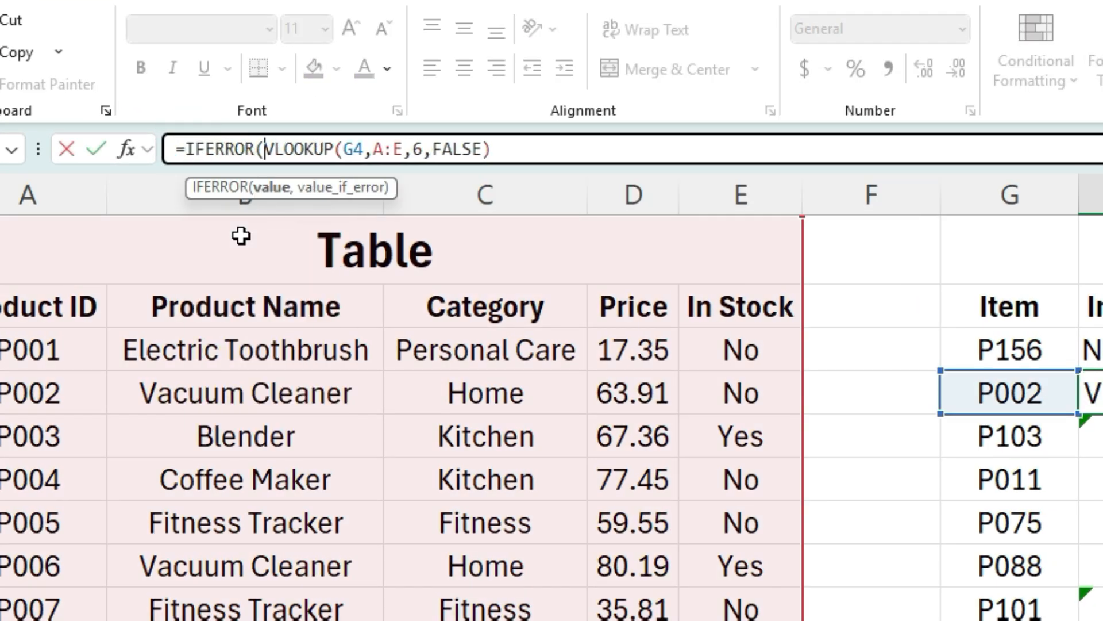
key(End)
text(,")
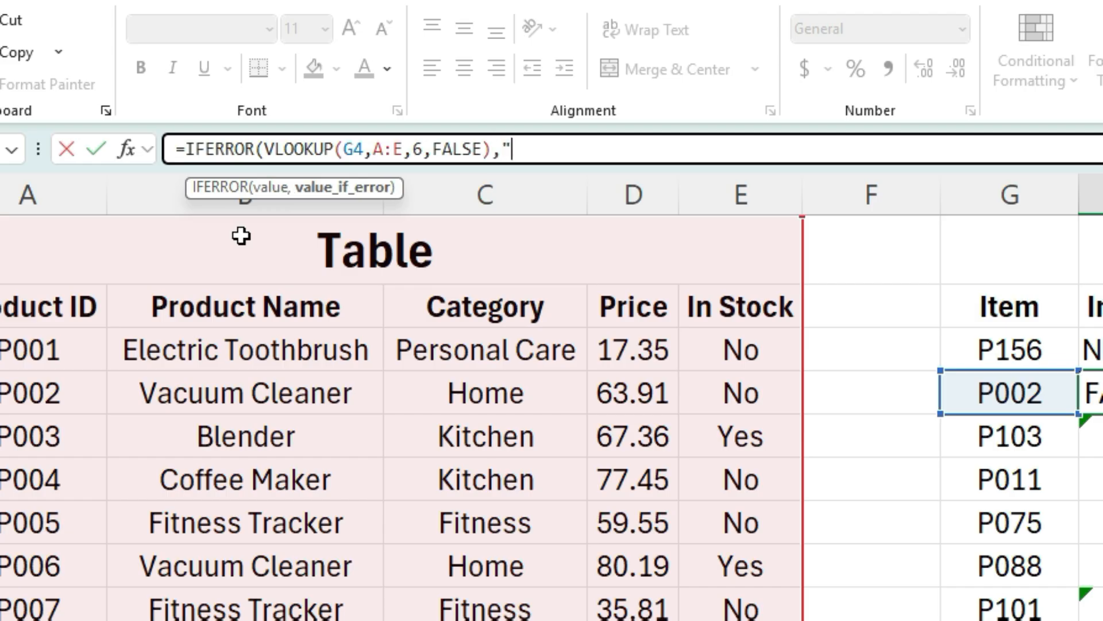
text(Not Found"))
key(Return)
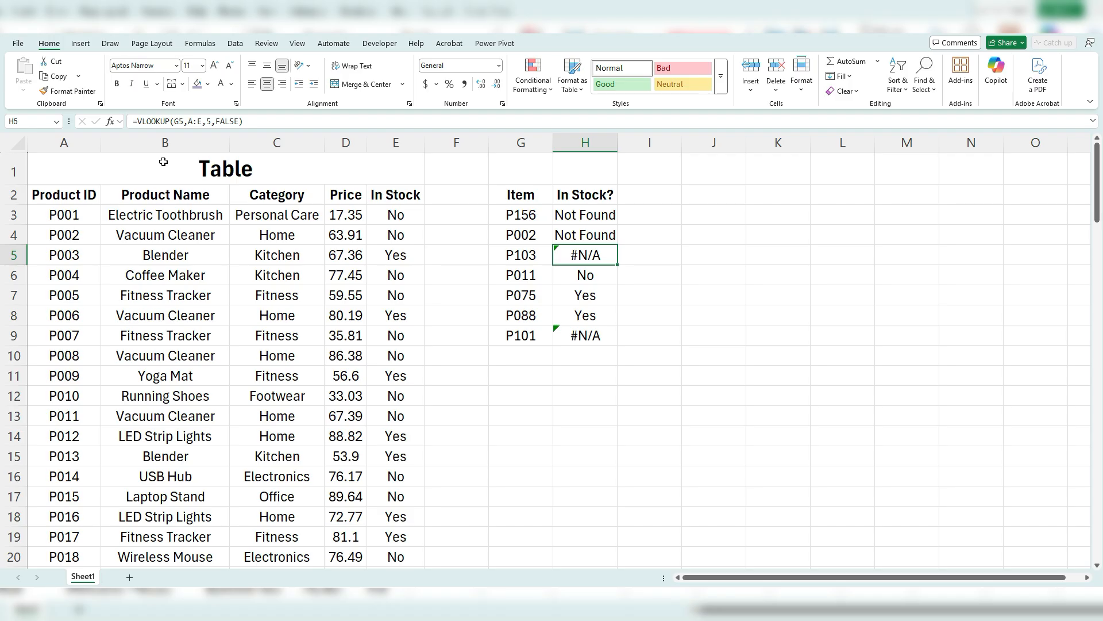
Compare the IFERROR formulas in cells H4 and H3, checking their column index arguments without changing them
click(576, 236)
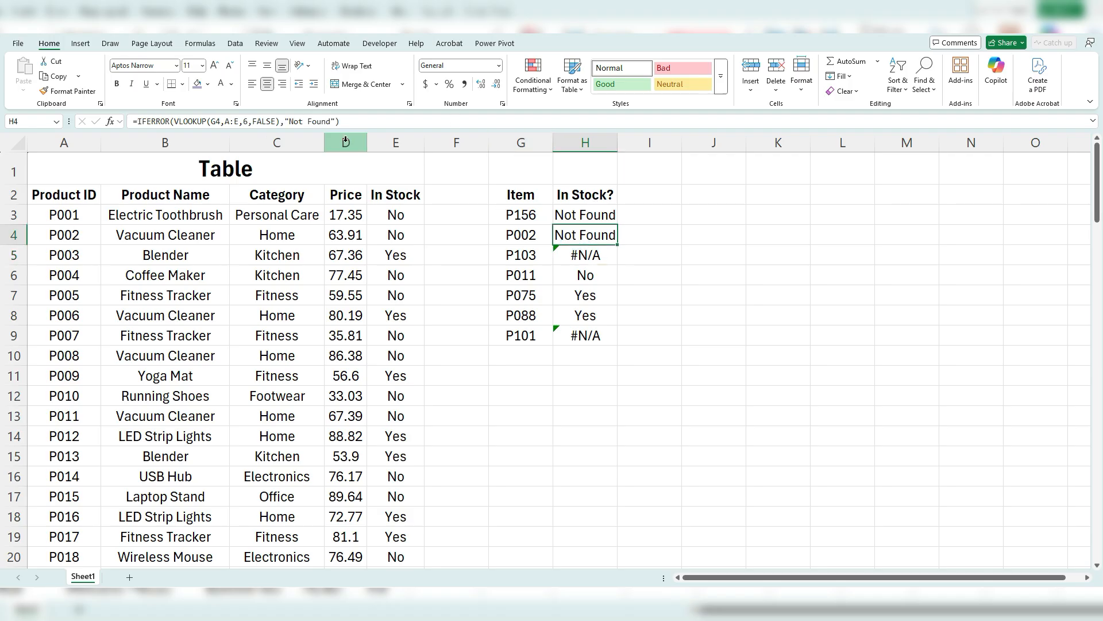
click(316, 123)
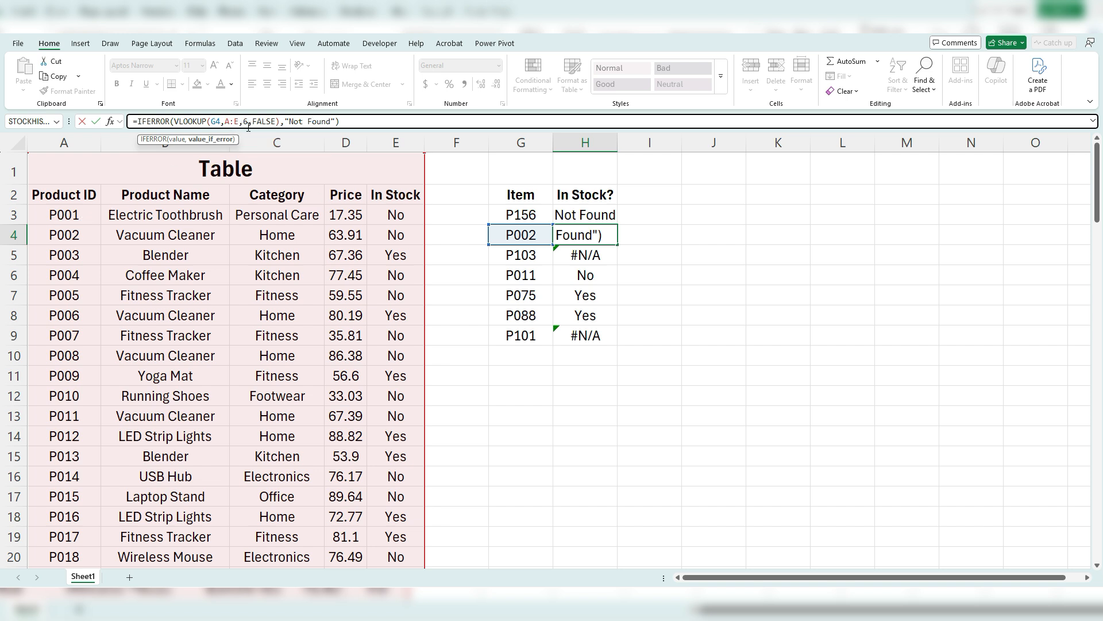
key(ctrl+Return)
key(Up)
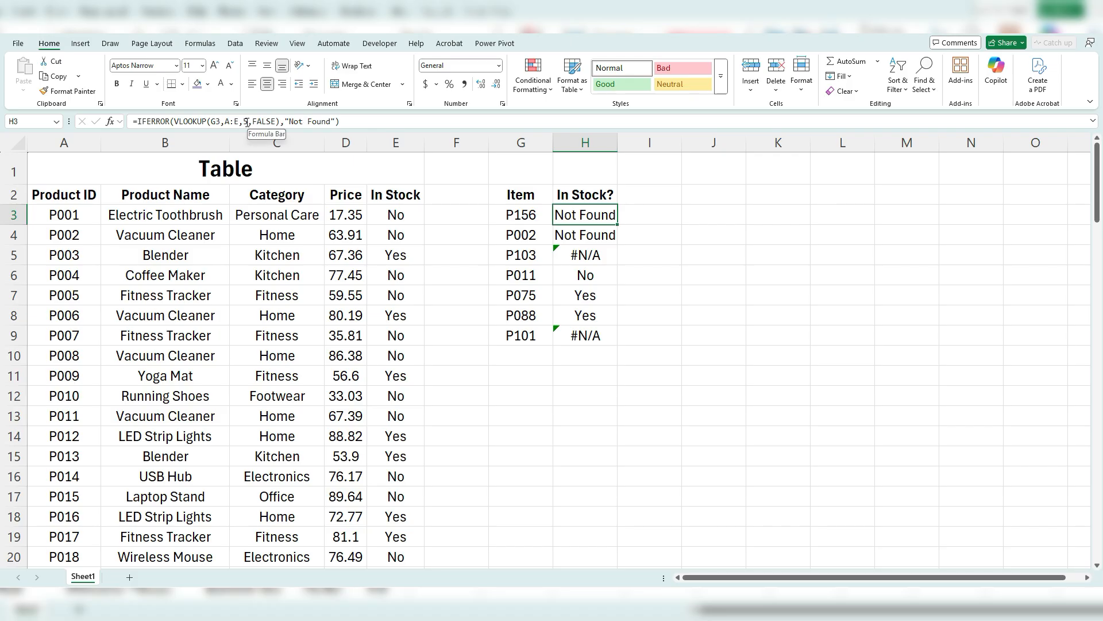
click(239, 121)
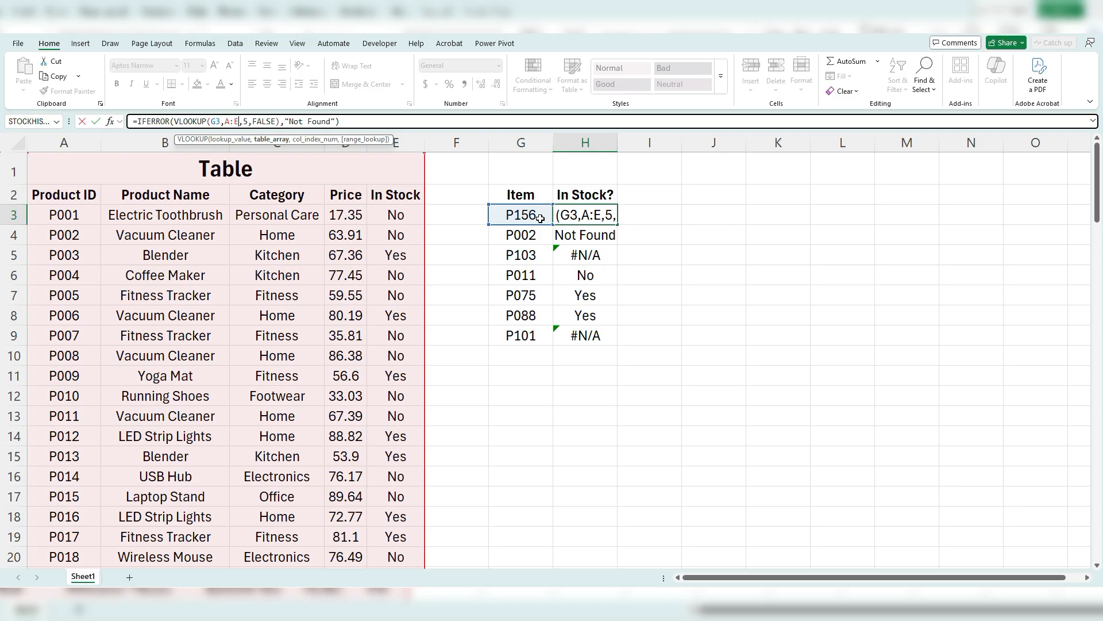
key(Escape)
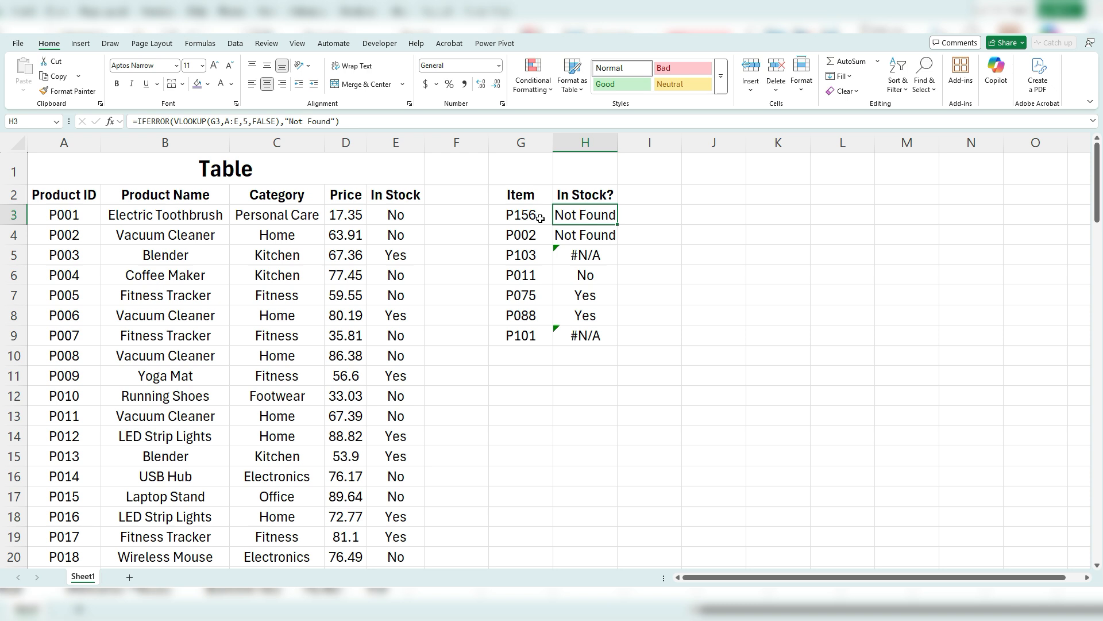
Undo the IFERROR edits in cells H4 and H3
key(ctrl+z)
key(ctrl+z)
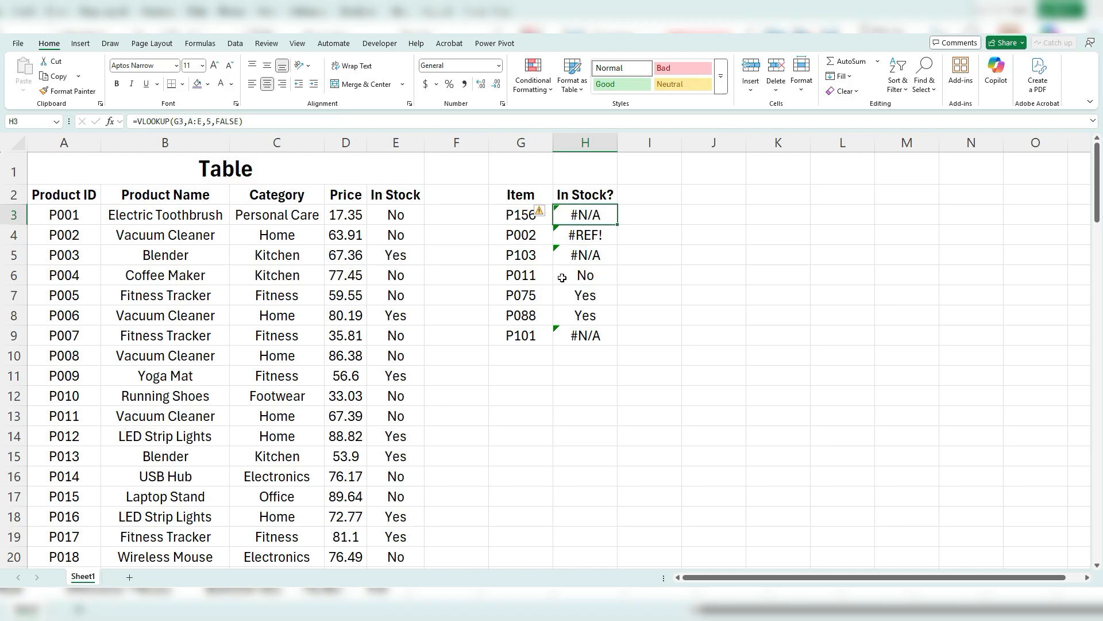
Start an ERROR.TYPE formula in cell I3 to examine its list of error codes, and discard the entry
click(665, 214)
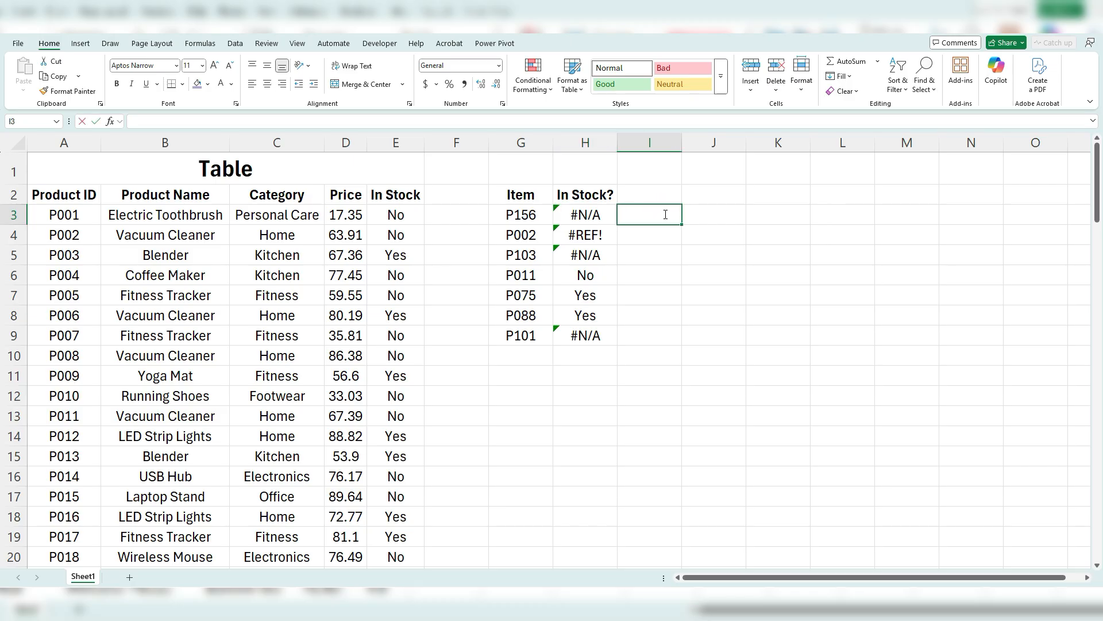
text(=erro)
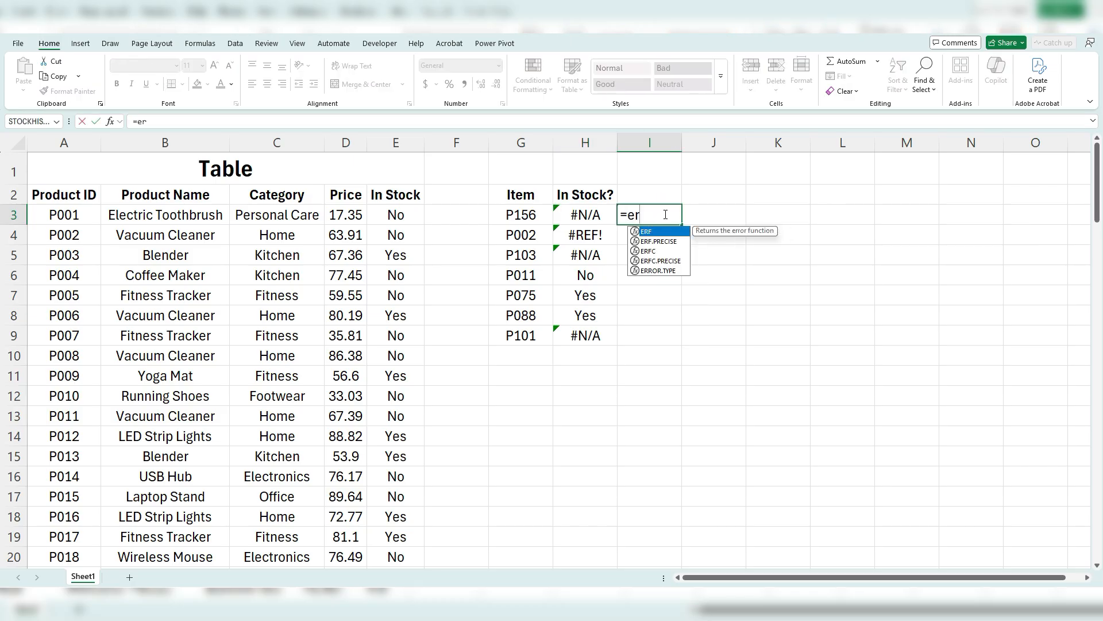
text(r)
key(Tab)
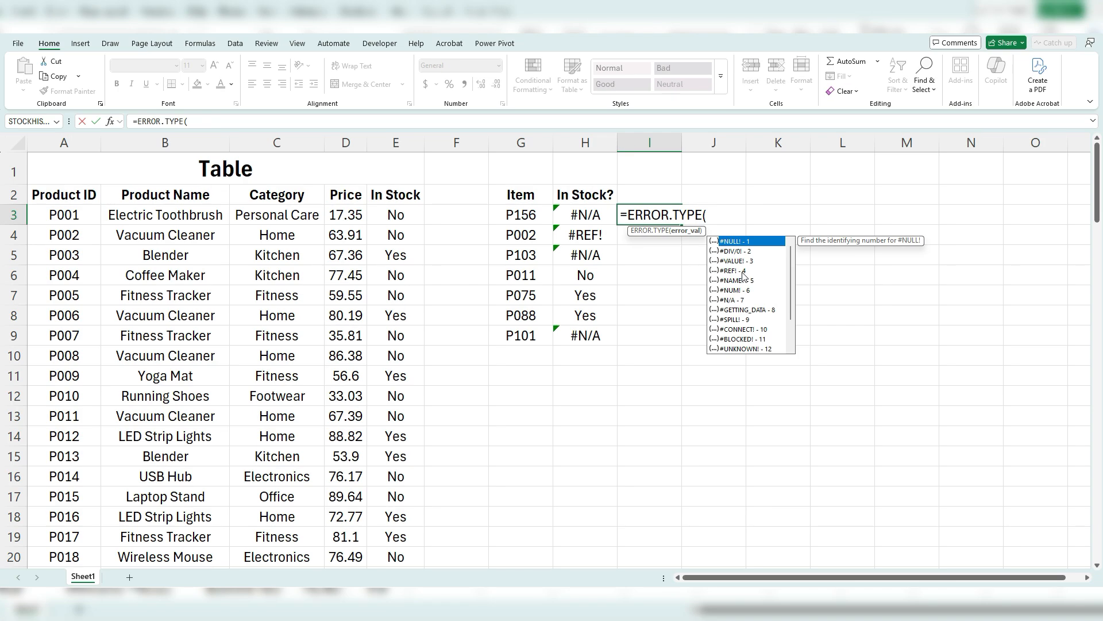
key(Escape)
key(Escape)
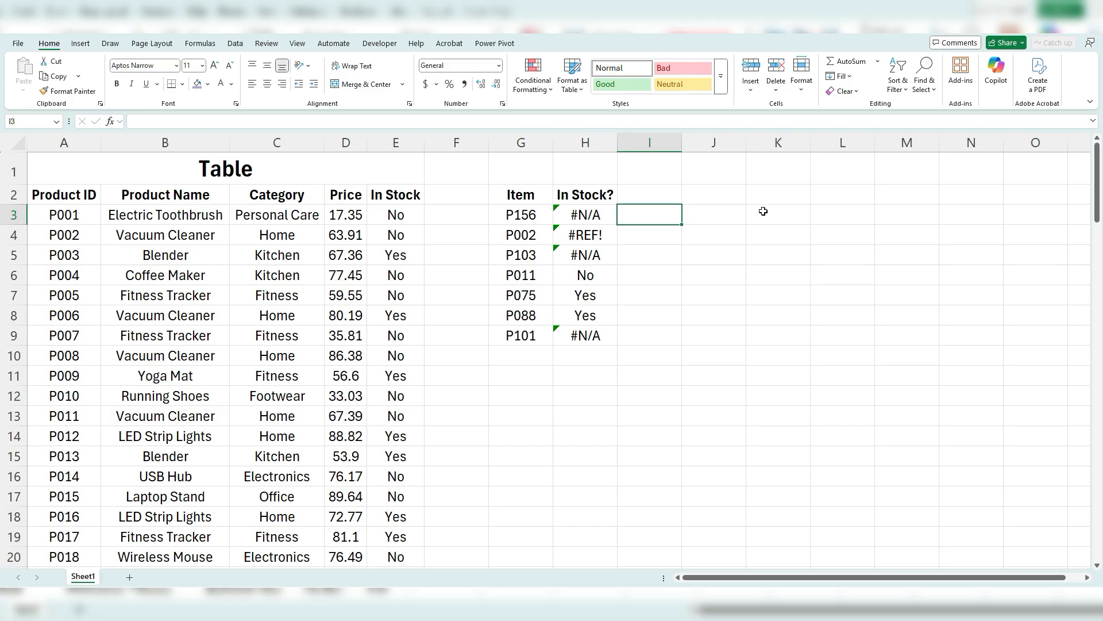
Enter the heading "Error Lookup Table" in K2 and the error codes 4 and 7 in K3 and K4
click(760, 196)
text(Er)
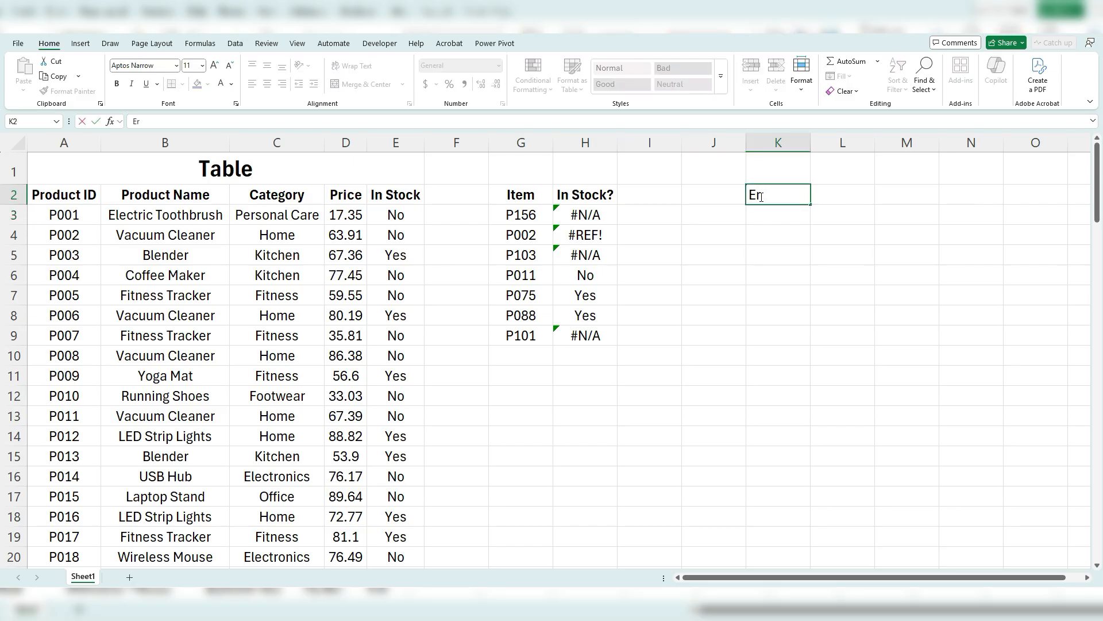
text(ror Lookup Table)
key(Return)
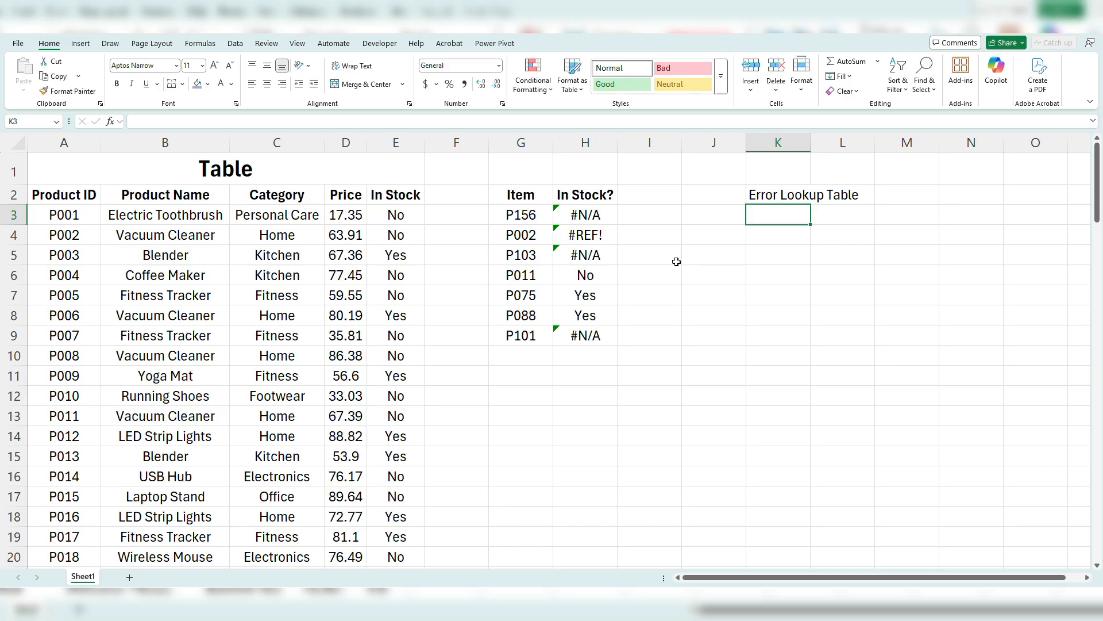
text(4)
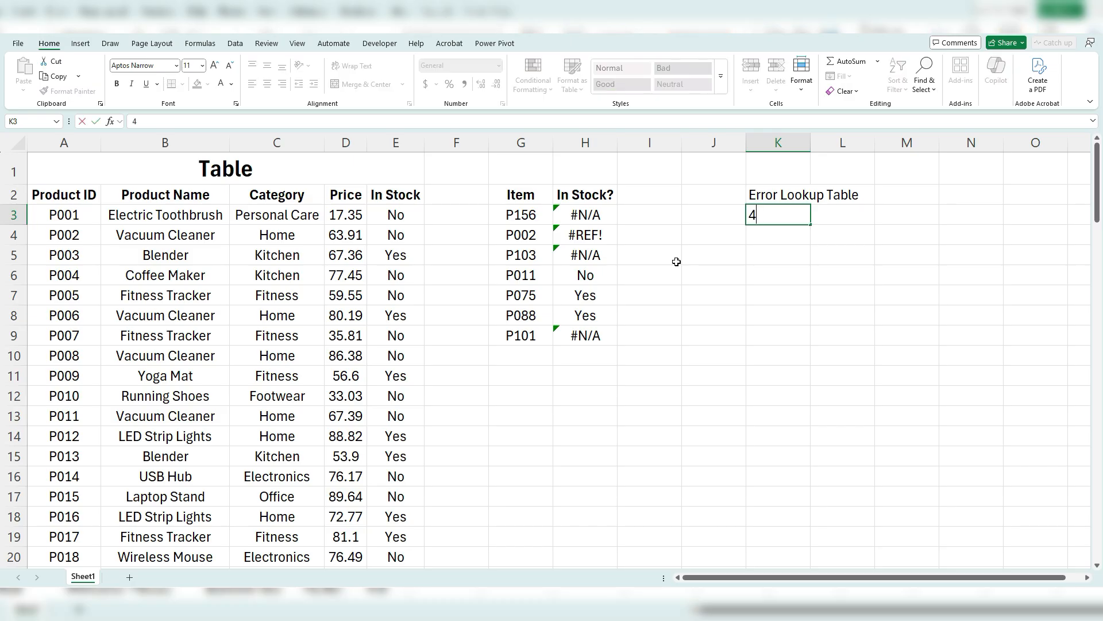
key(Return)
text(7)
key(Return)
Enter the error descriptions "Reference Is Wrong" in L3 and "Not Found" in L4
key(Up)
key(Up)
key(Right)
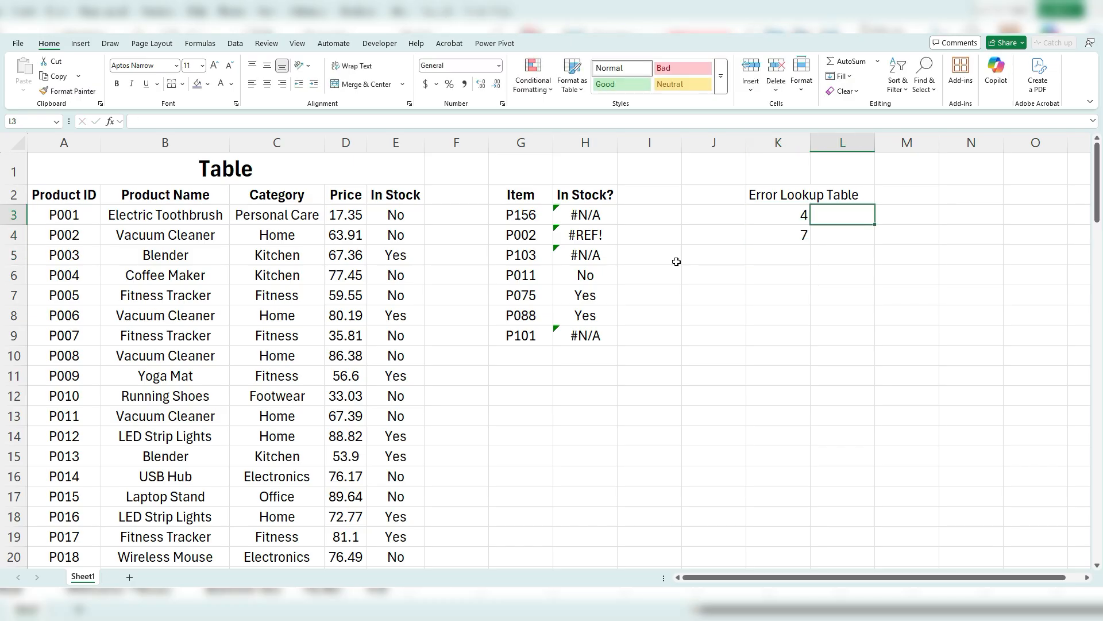
text(Reference Is Wro)
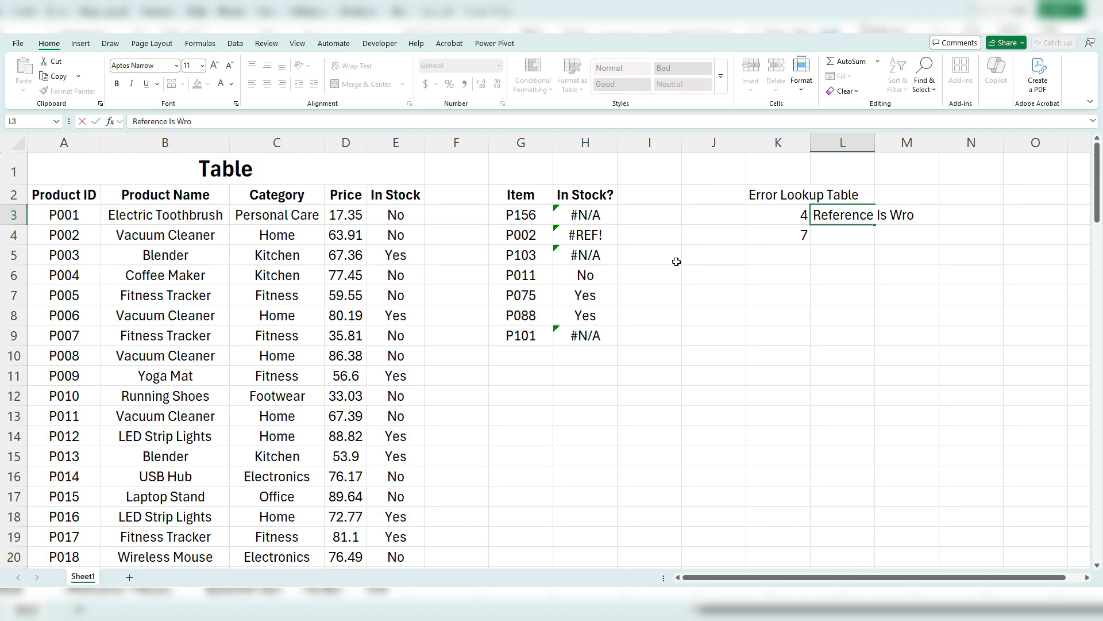
text(ng)
key(Return)
text(Not Found)
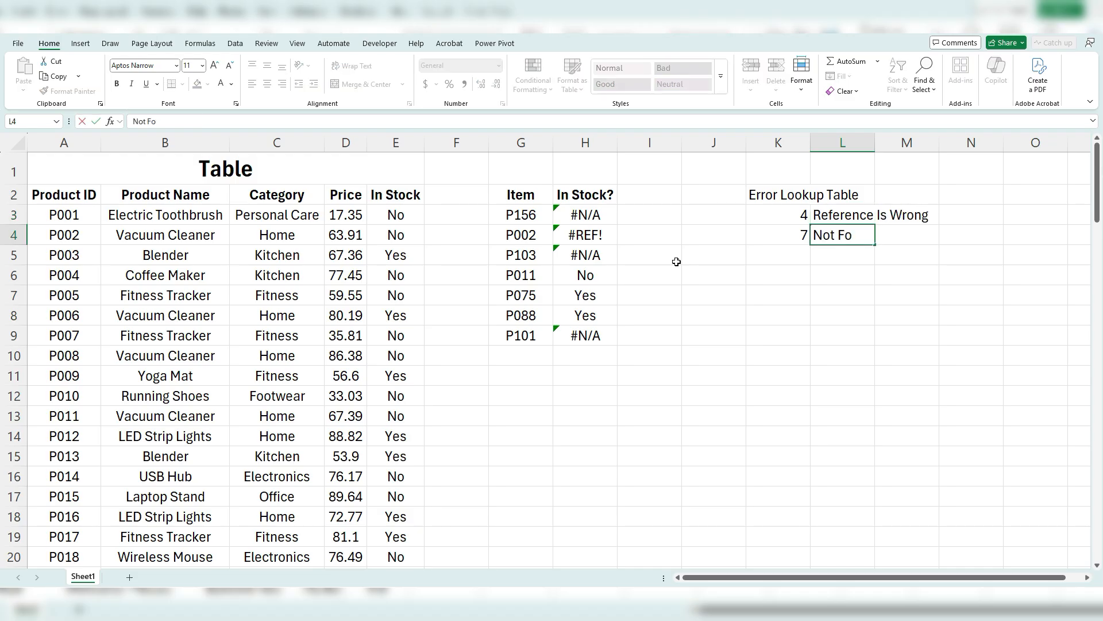
key(Return)
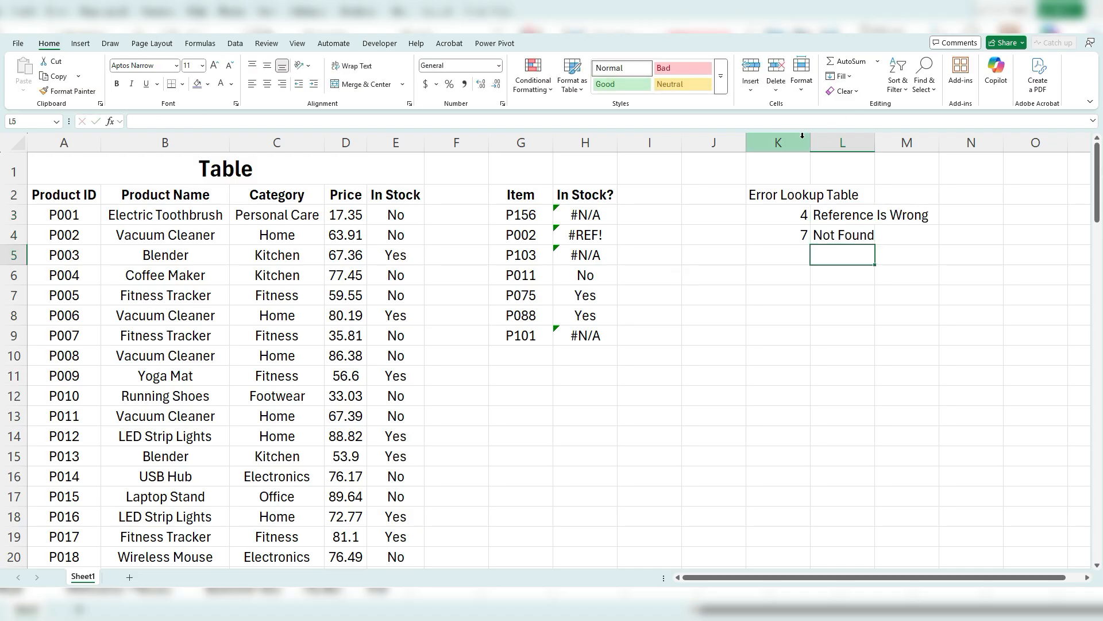
Autofit column L to its text and center the error codes in K3:K4
double_click(873, 142)
drag(800, 216, 799, 235)
click(267, 84)
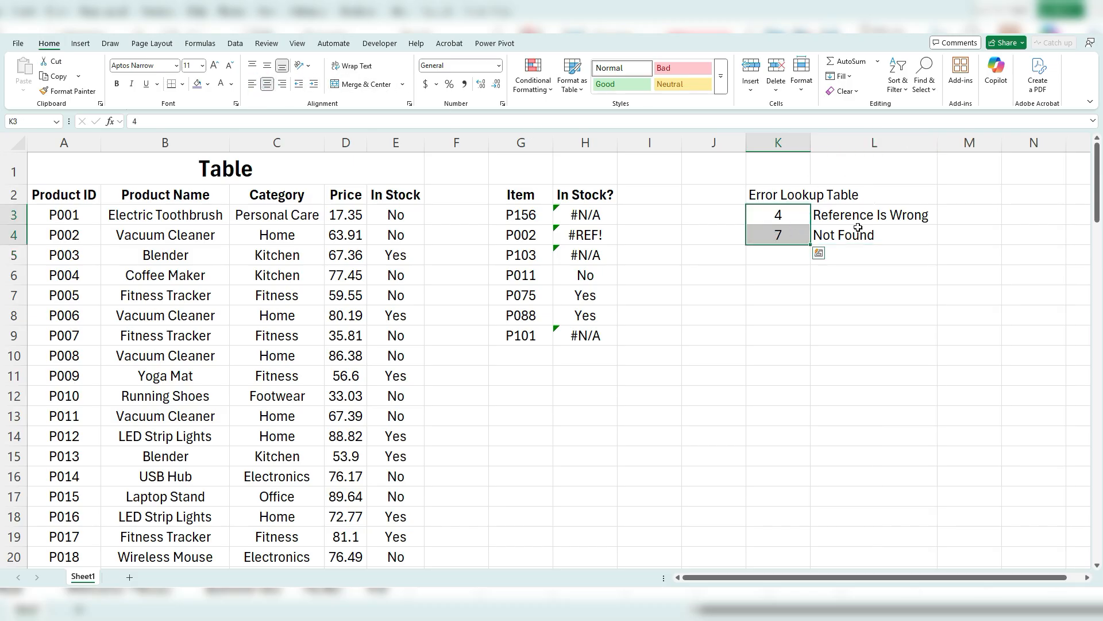
click(796, 217)
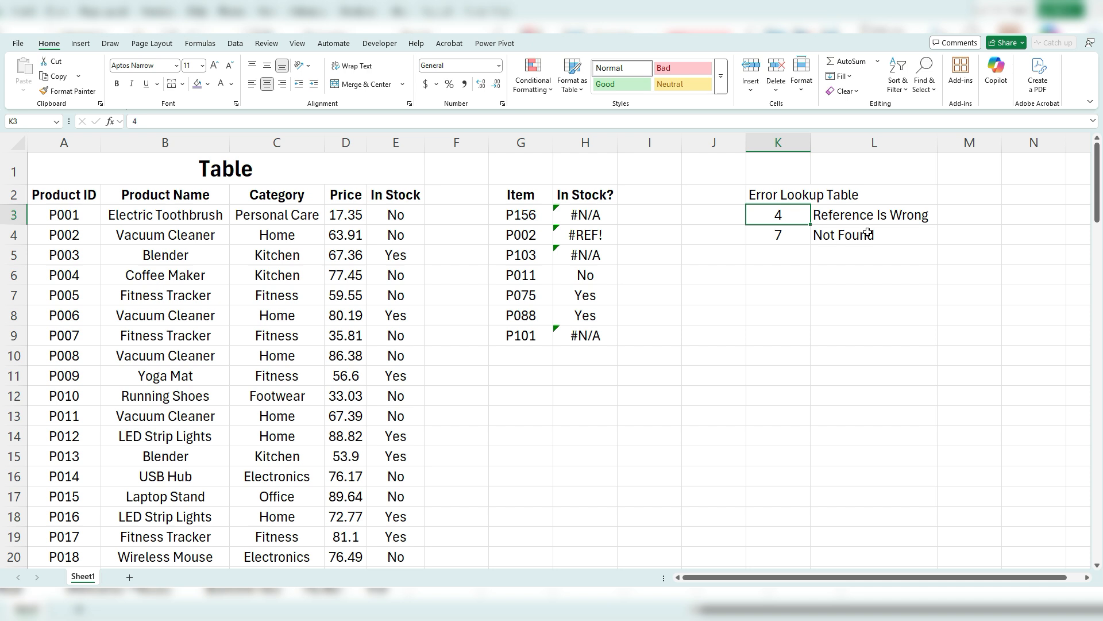
Enter =VLOOKUP(ERROR.TYPE(H3),K:L,2,FALSE) in cell I3 to look up the description of the error in H3
click(662, 214)
text(=vl)
key(Tab)
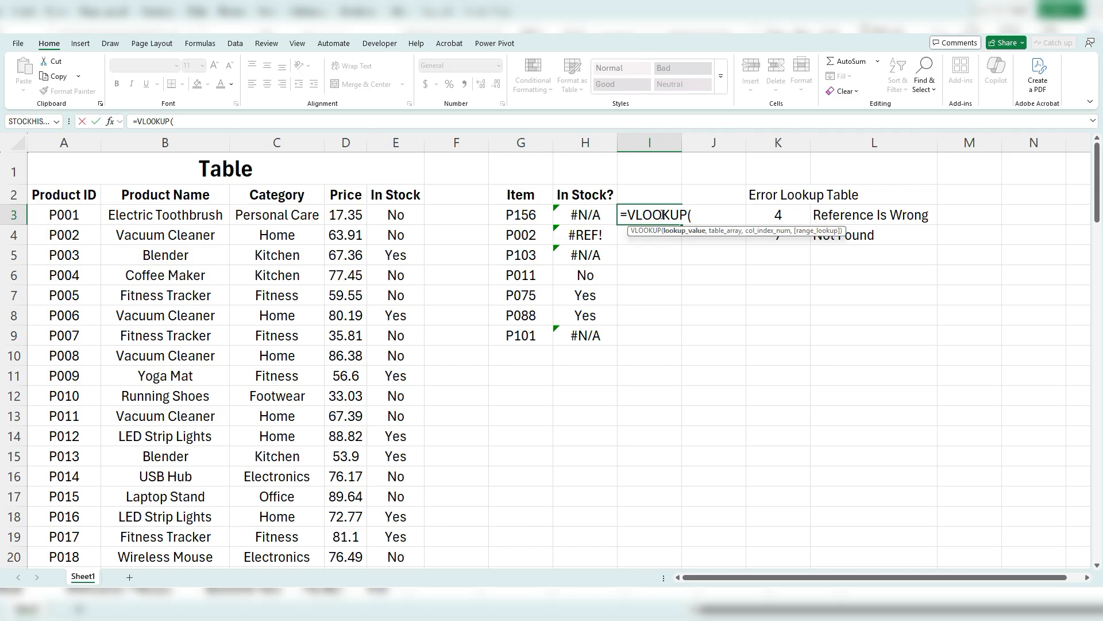
text(erro)
key(Tab)
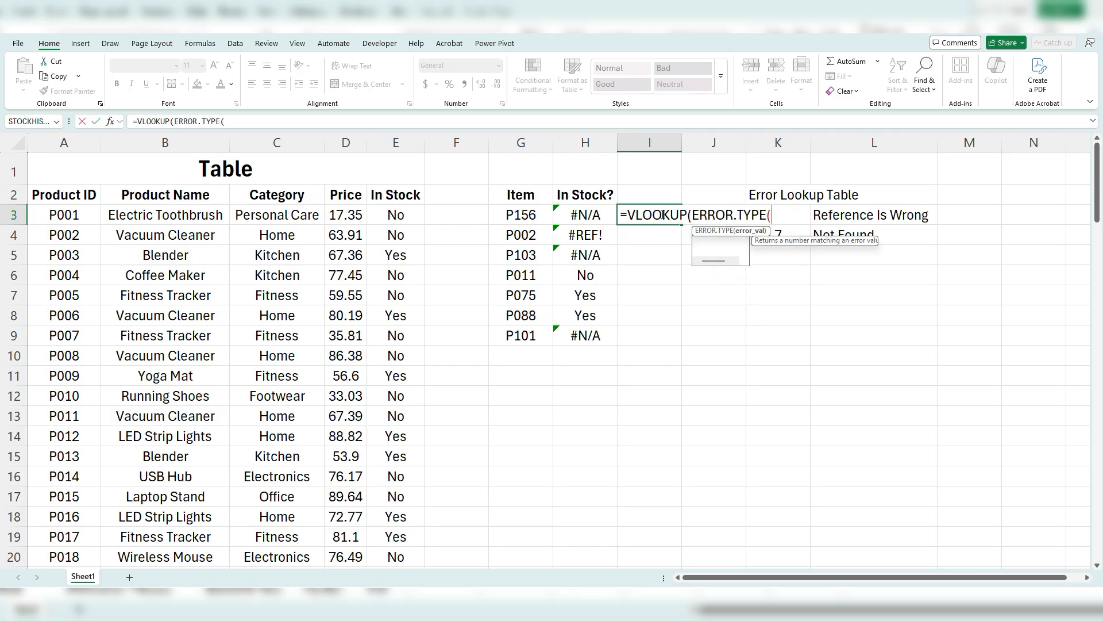
click(583, 214)
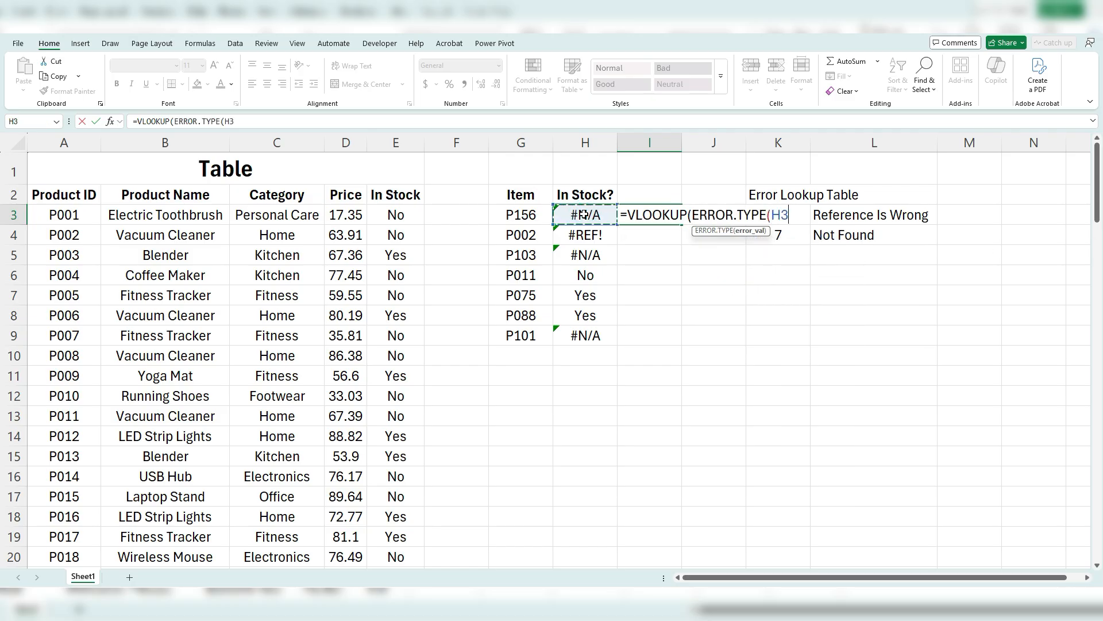
text(),)
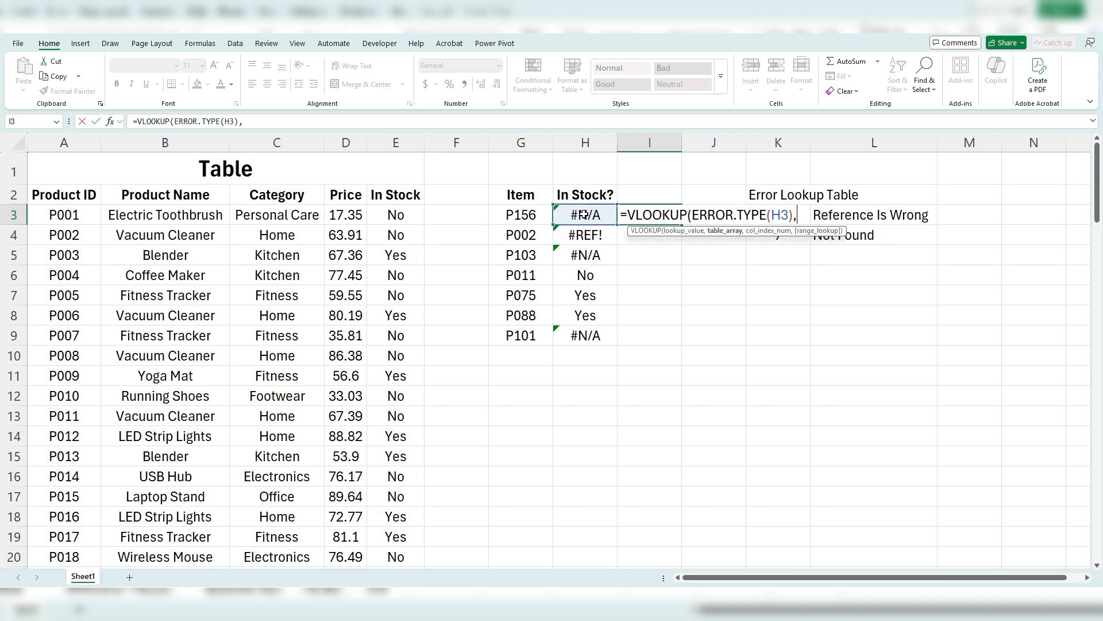
drag(790, 145, 873, 143)
text(,)
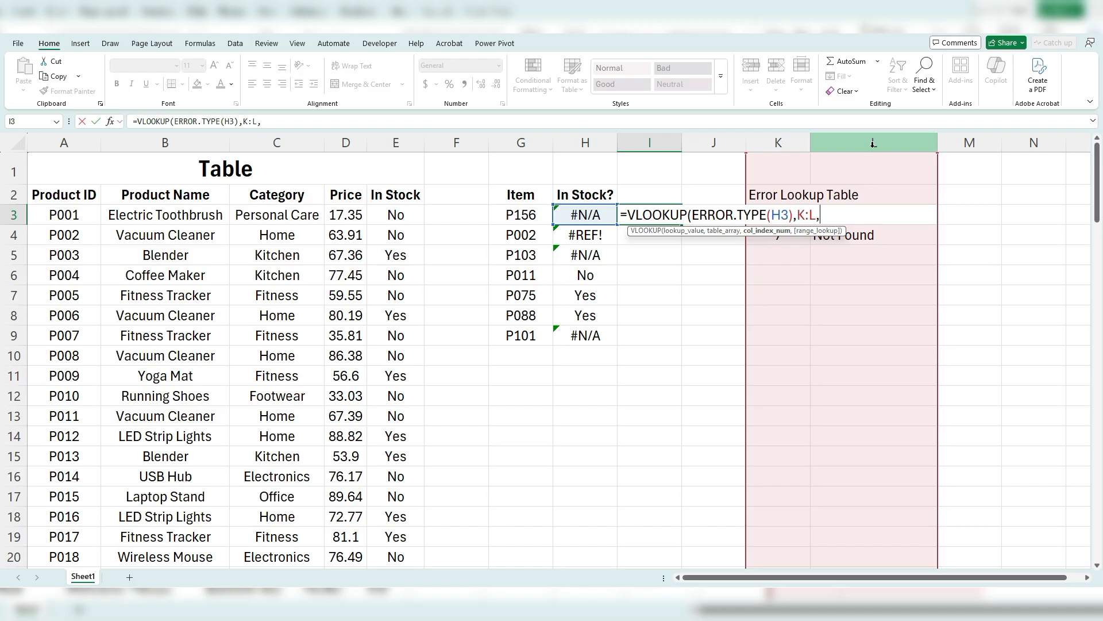
text(2,false))
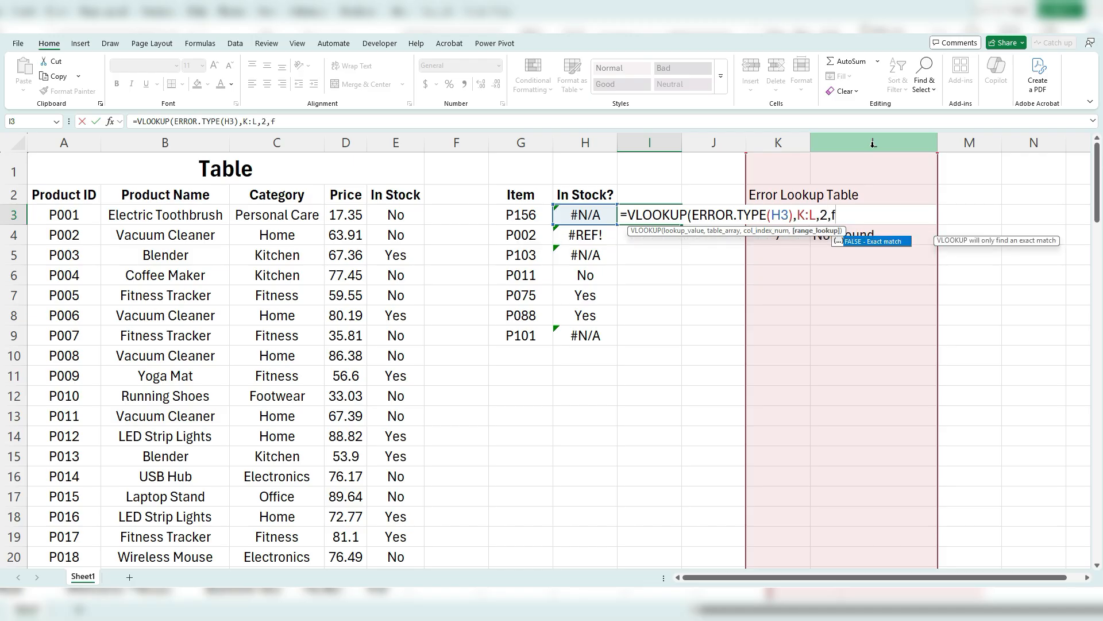
key(Return)
key(Up)
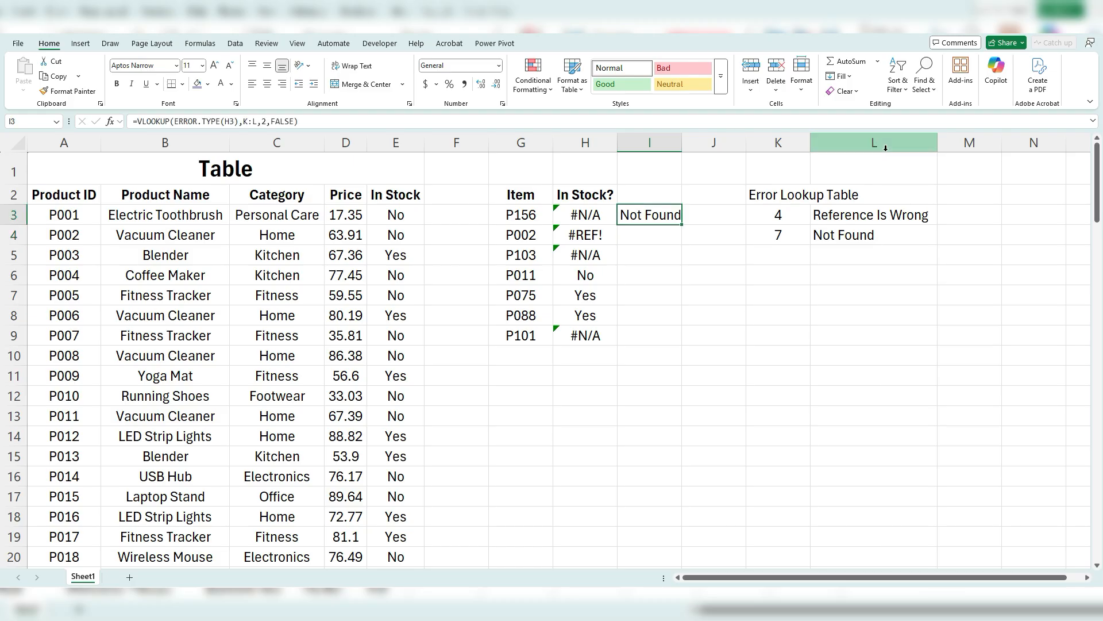
Copy the I3 formula down to I4 and autofit column I to its text
double_click(682, 142)
drag(689, 224, 687, 244)
click(657, 235)
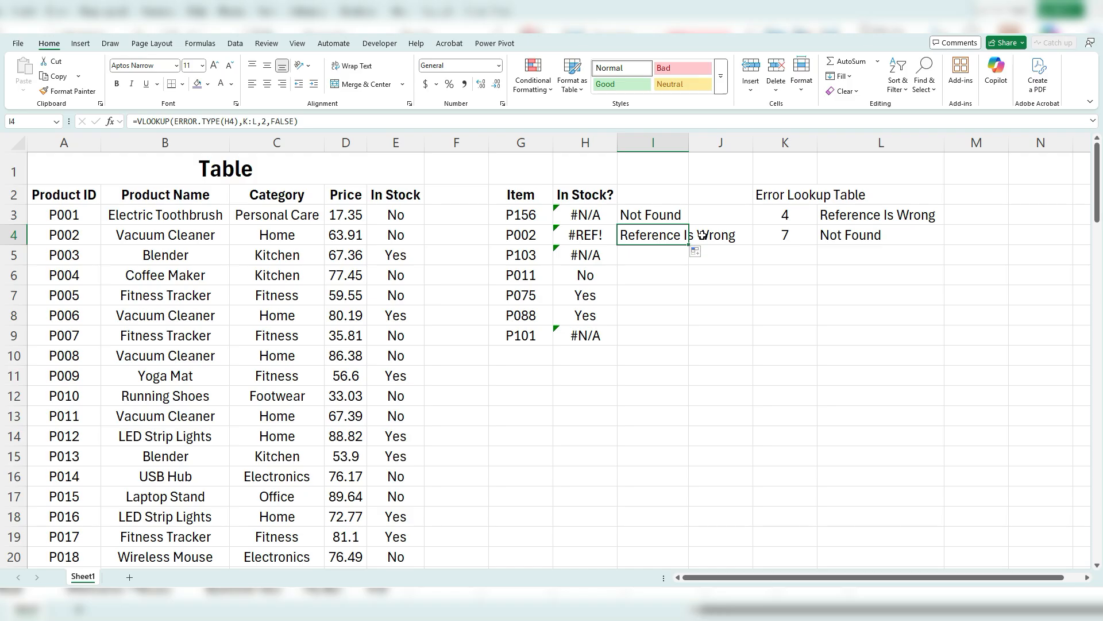
double_click(689, 142)
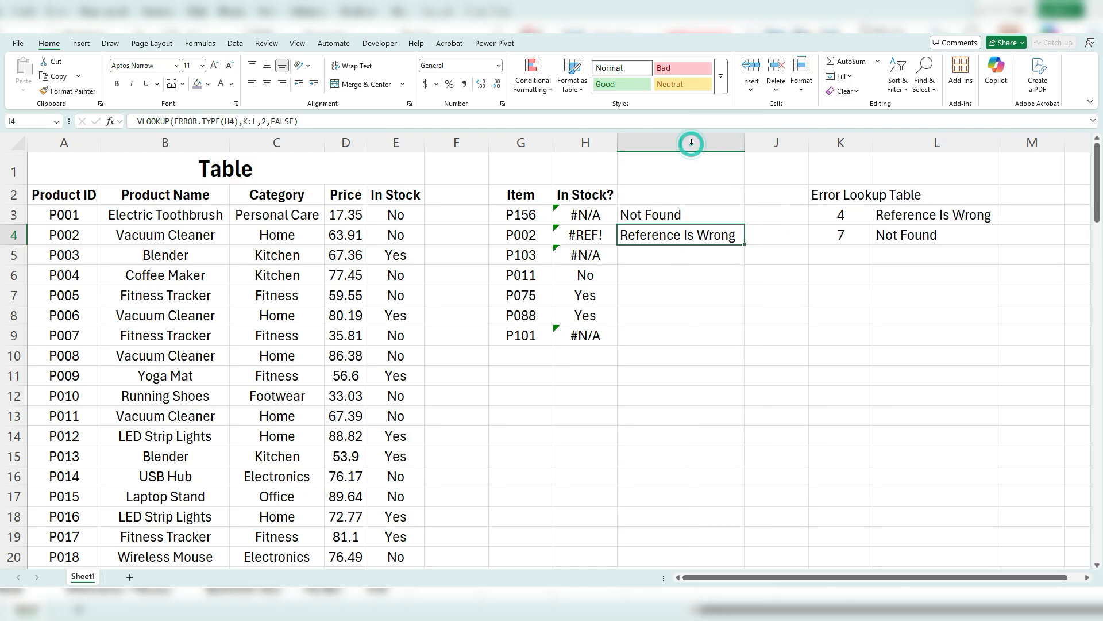
click(950, 215)
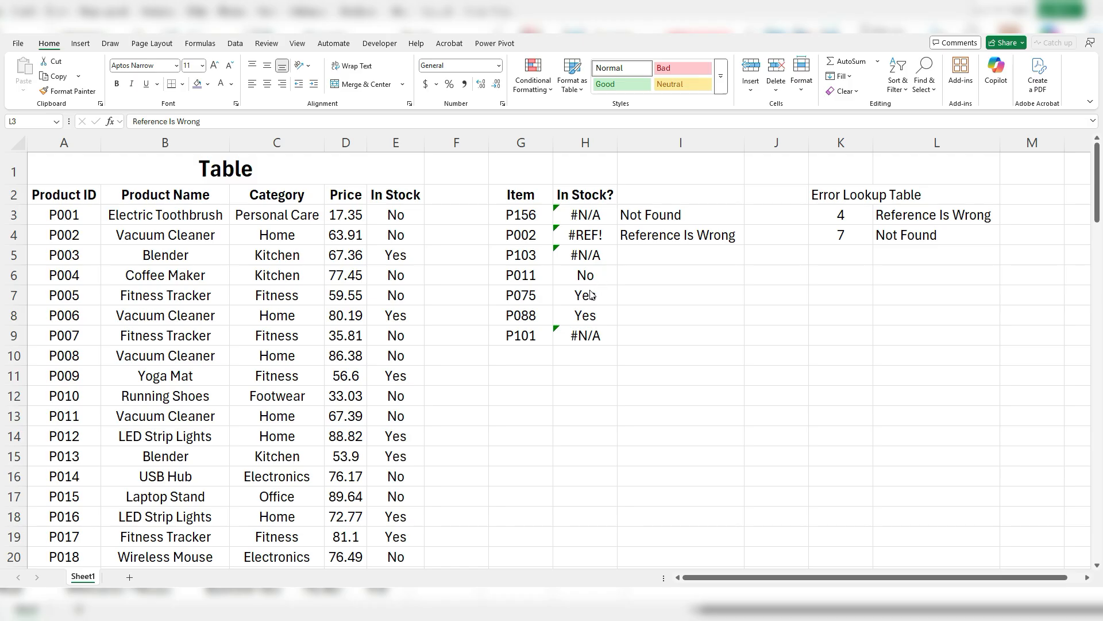
Wrap the I3 formula in IFERROR with H3 as its value, giving =IFERROR(H3,VLOOKUP(ERROR.TYPE(H3),K:L,2,FALSE))
click(655, 220)
click(136, 121)
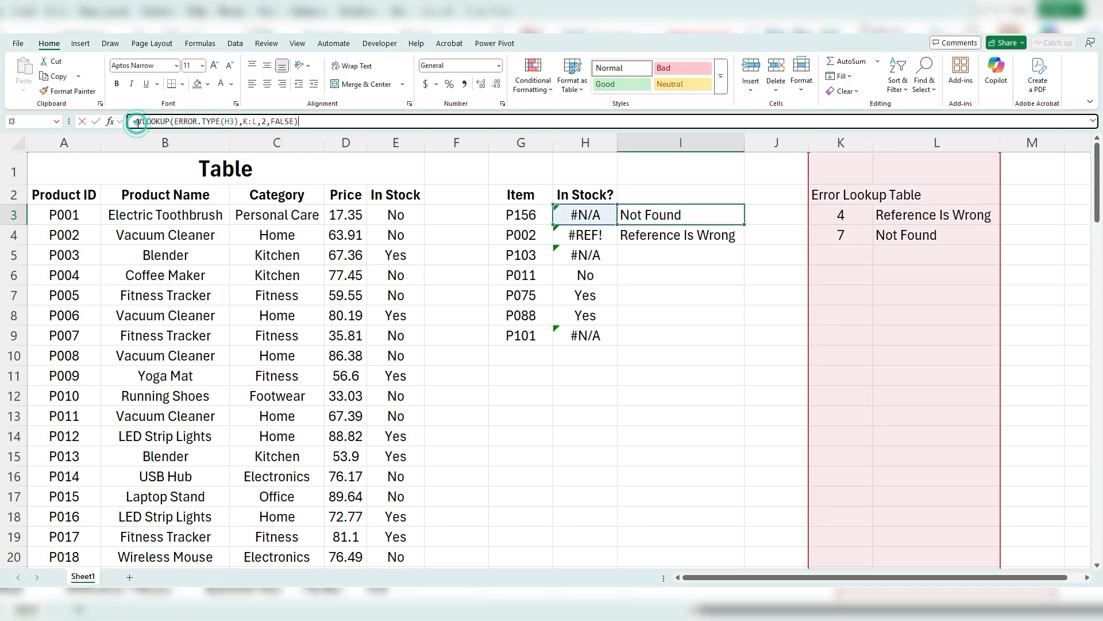
text(IFERROR()
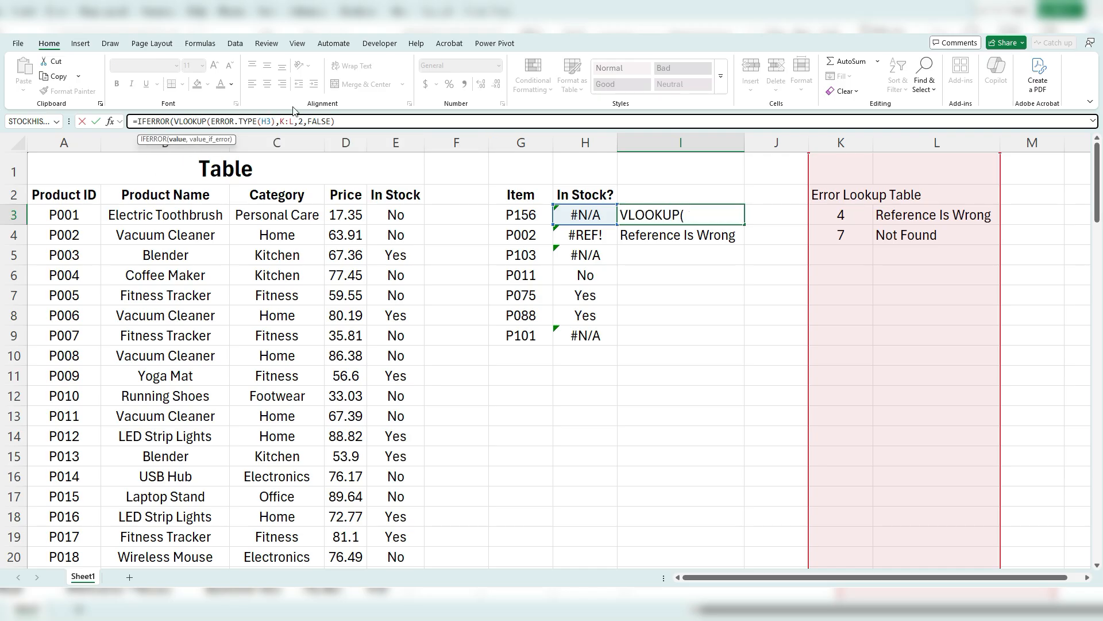
click(585, 213)
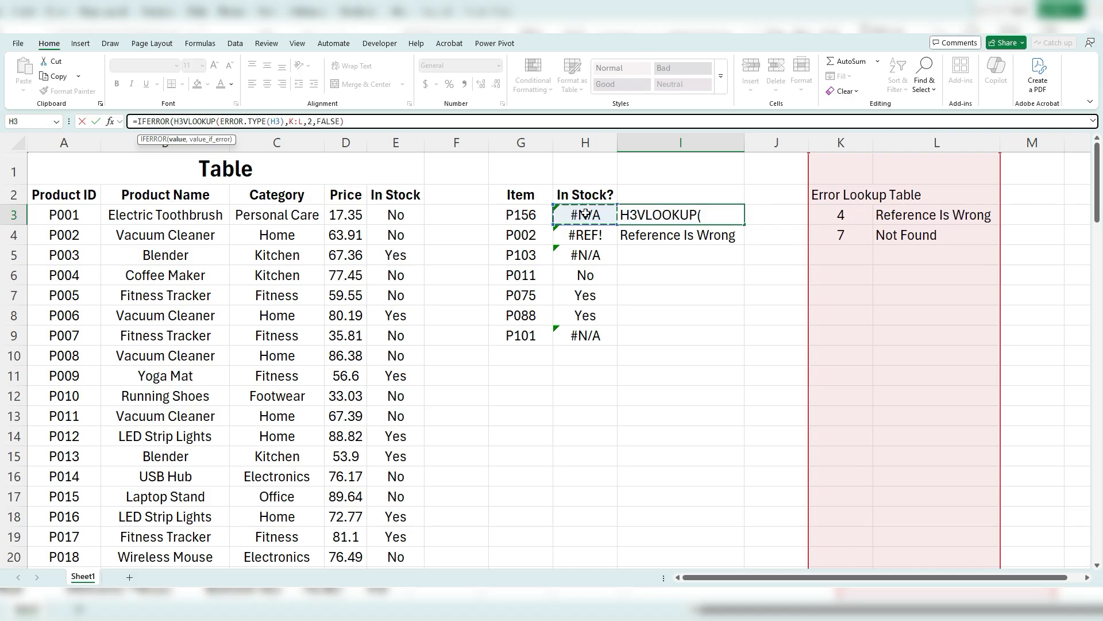
text(,)
click(399, 122)
key(Return)
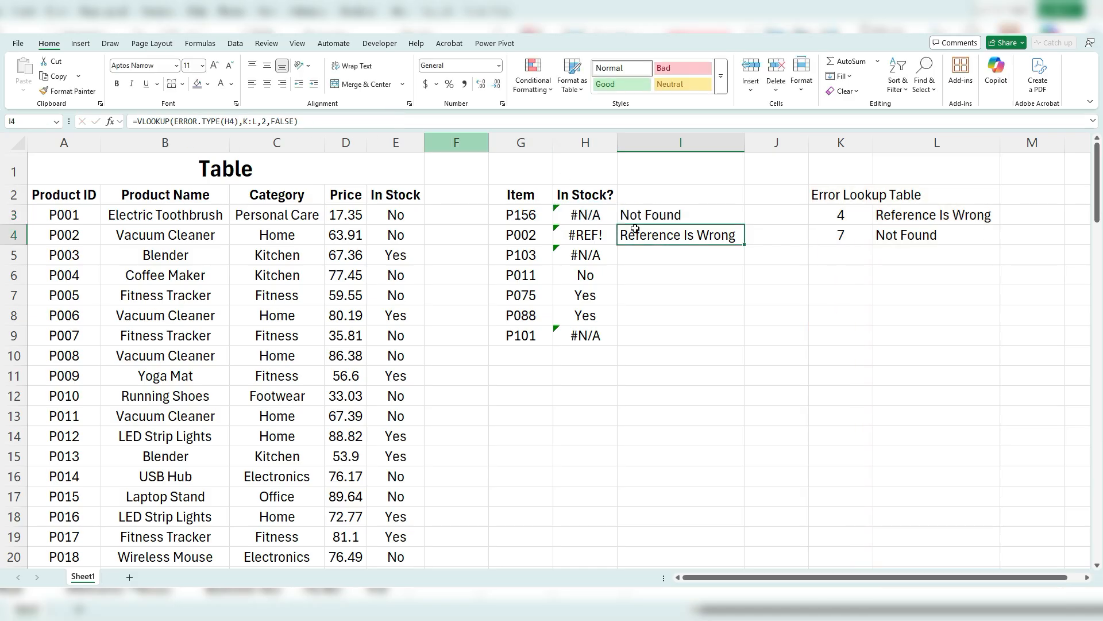
Fill the IFERROR formula from I3 down to I9 and check the filled cells
click(740, 222)
drag(746, 226, 742, 340)
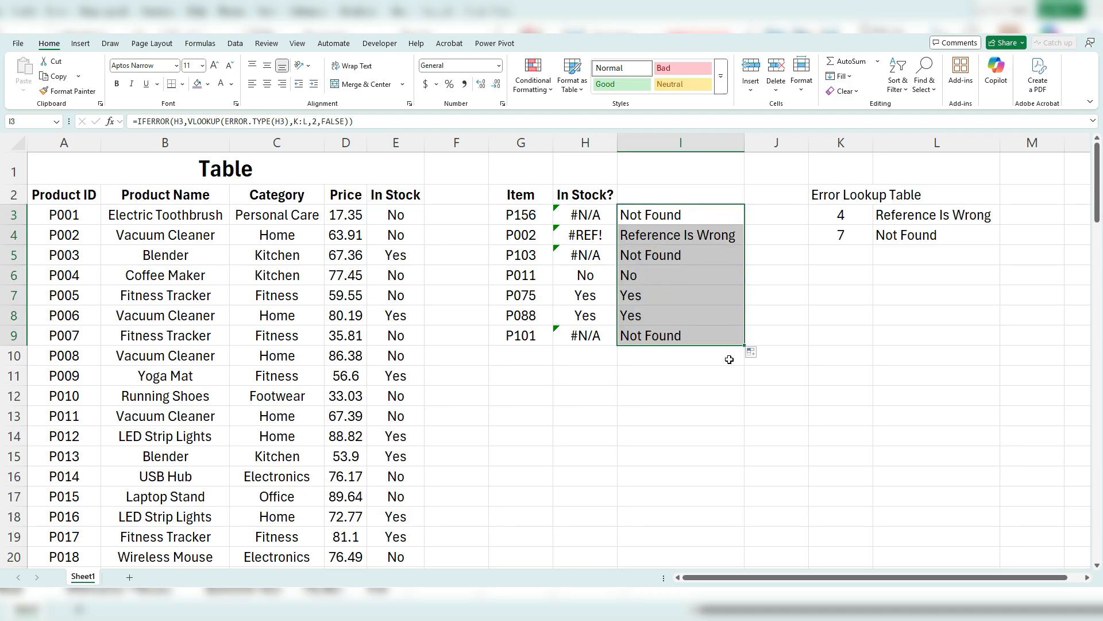
click(683, 220)
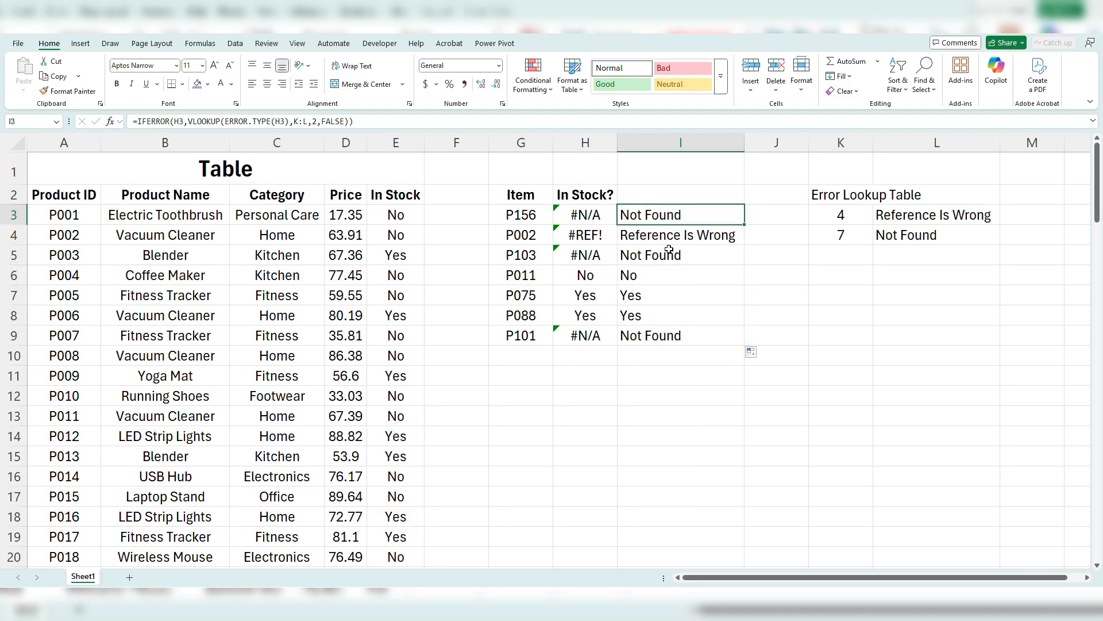
click(680, 296)
click(684, 314)
click(693, 333)
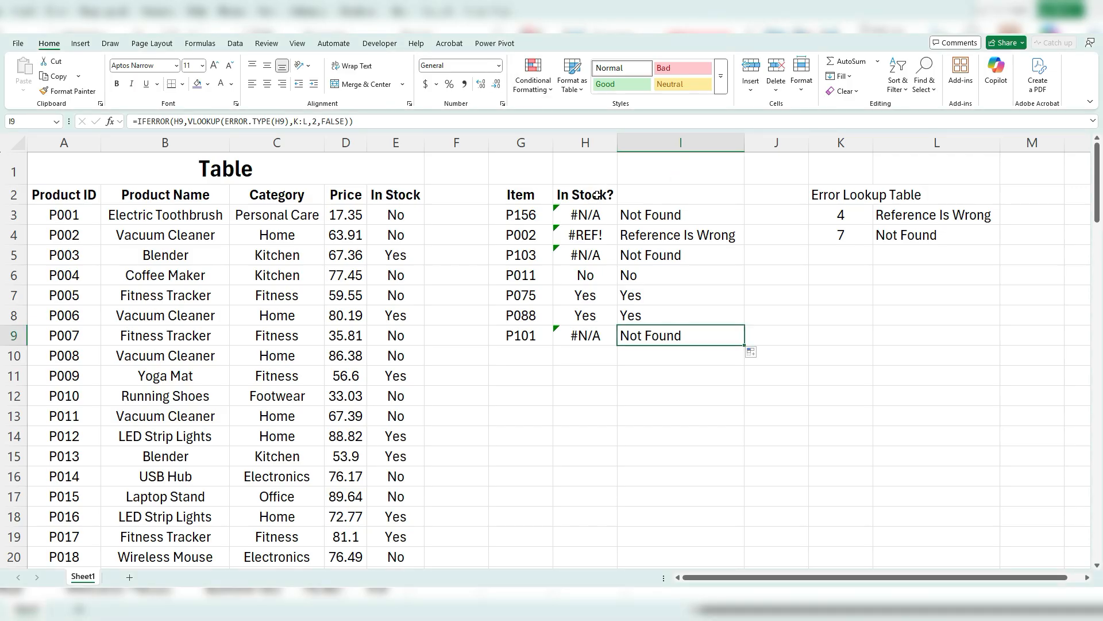
Enter the heading "Result" in cell I2
click(635, 193)
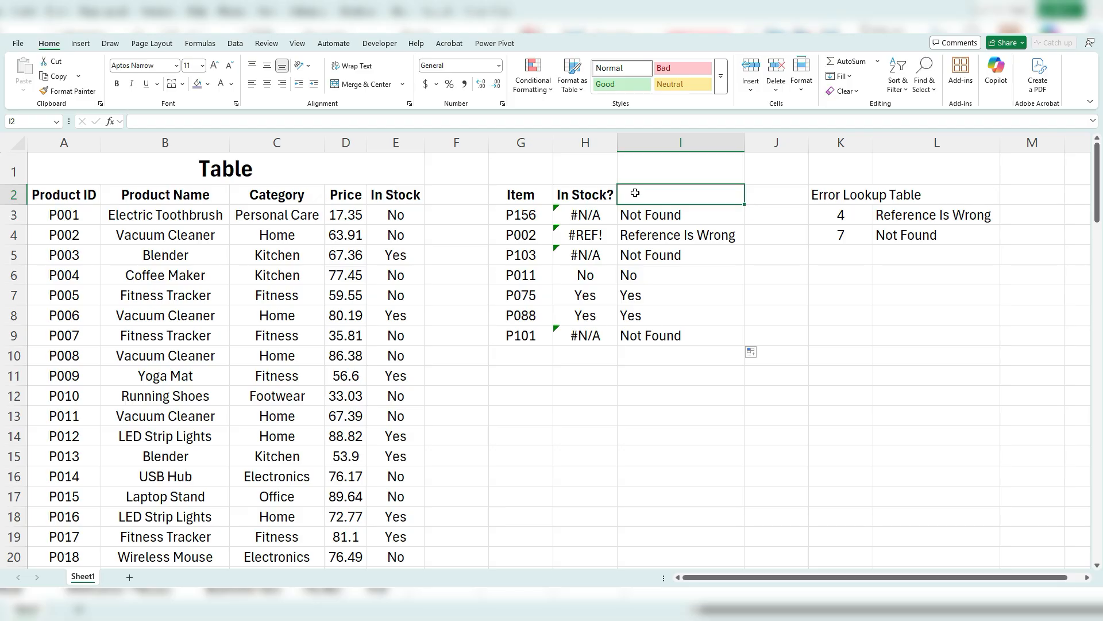
text(Result)
key(Return)
click(635, 193)
Hide column H, which holds the original In Stock? lookups
click(595, 142)
right_click(594, 142)
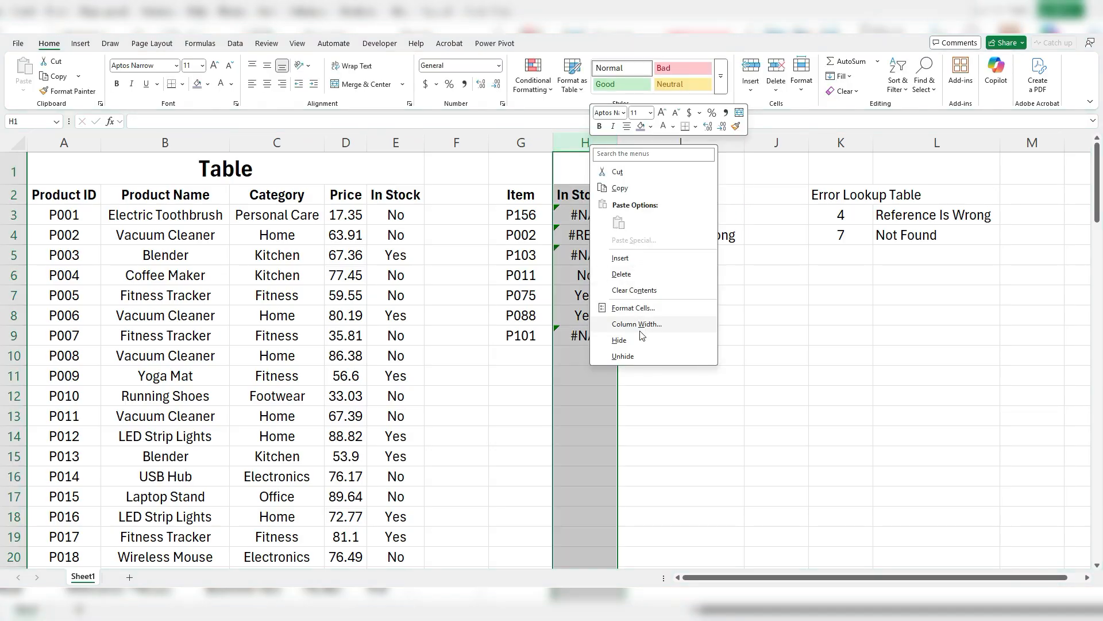
click(638, 338)
click(603, 294)
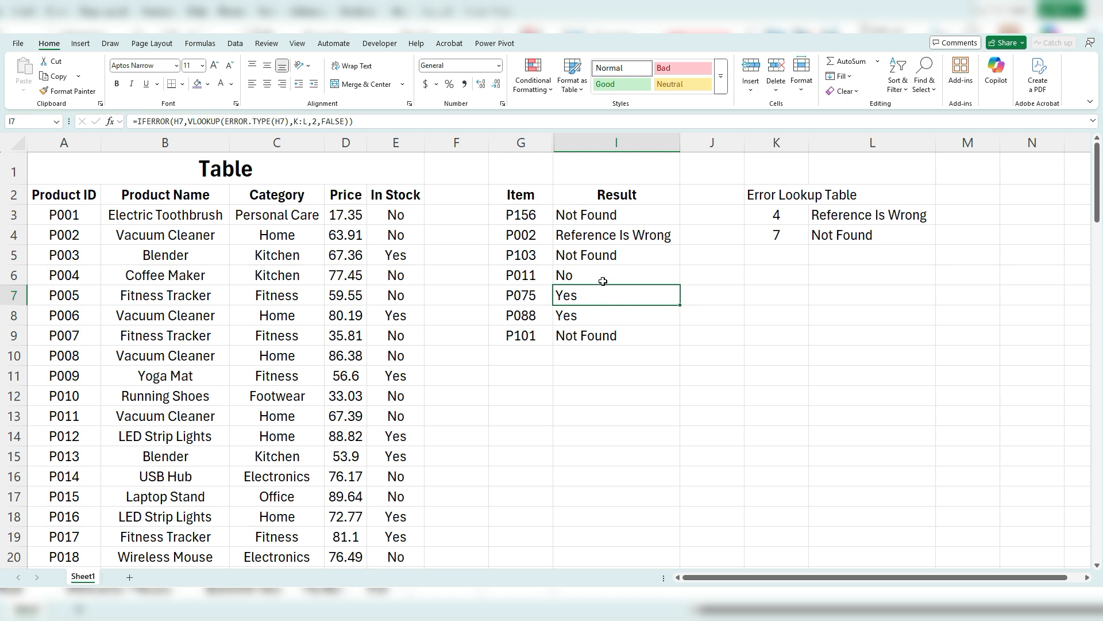
Inspect the ranges referenced by the formula in I5 without changing it
click(607, 249)
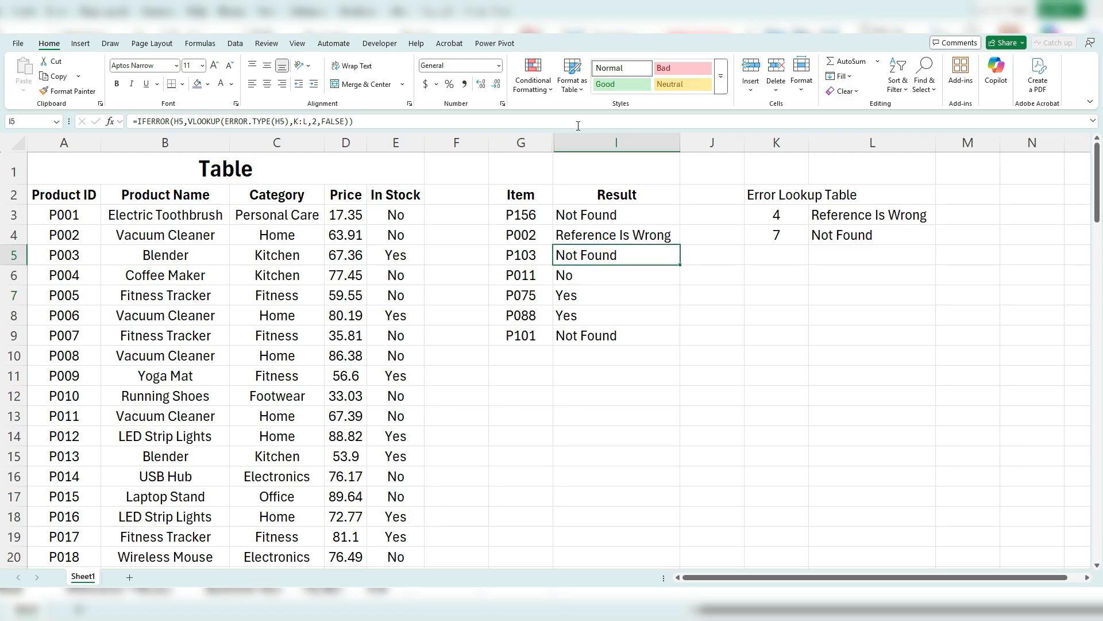
key(F2)
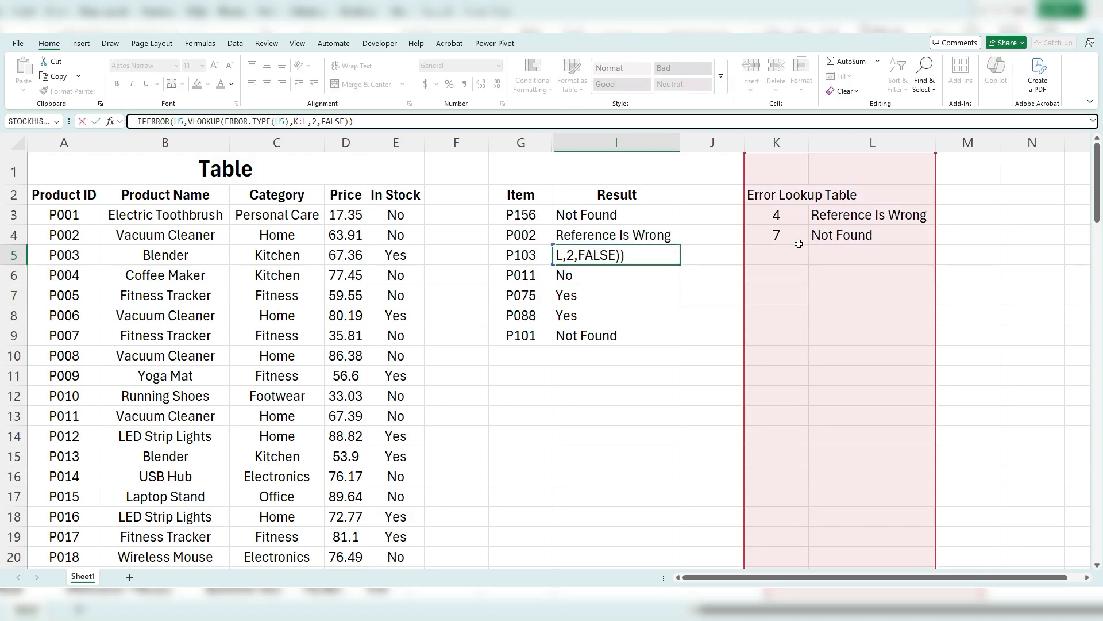
key(Escape)
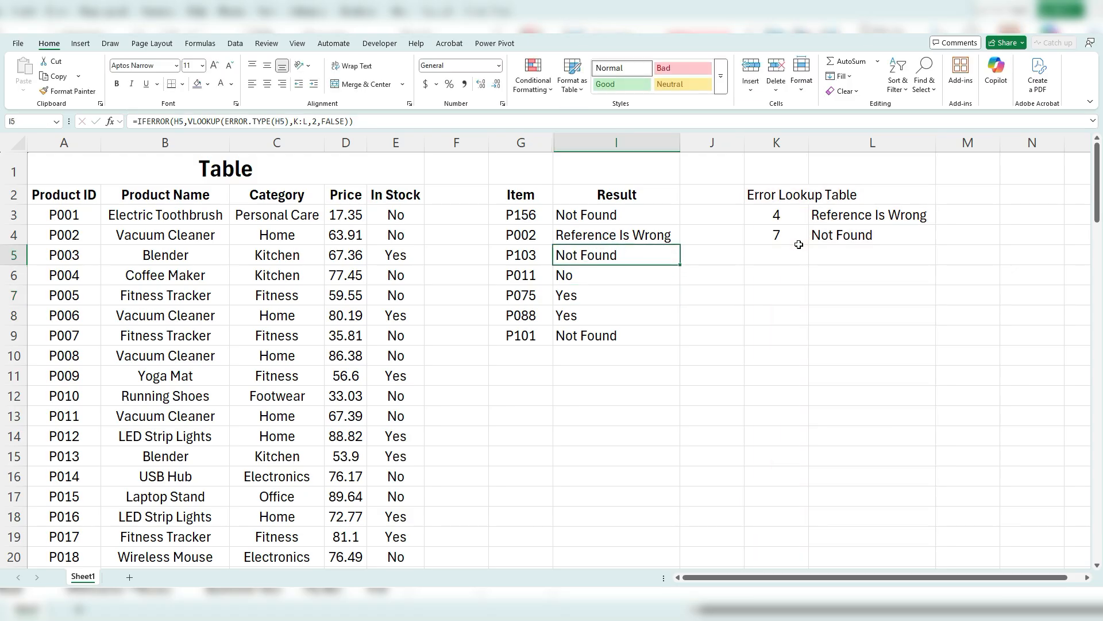
Start an ERROR.TYPE formula in J6 to examine the full list of error codes, and discard the entry
click(726, 278)
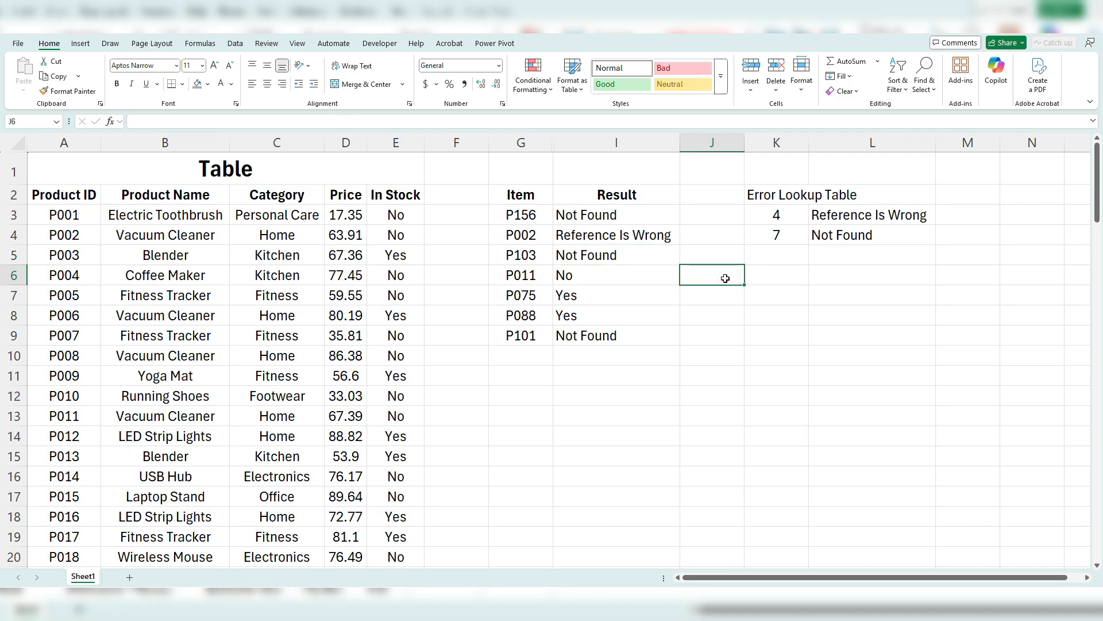
text(=erro)
key(Tab)
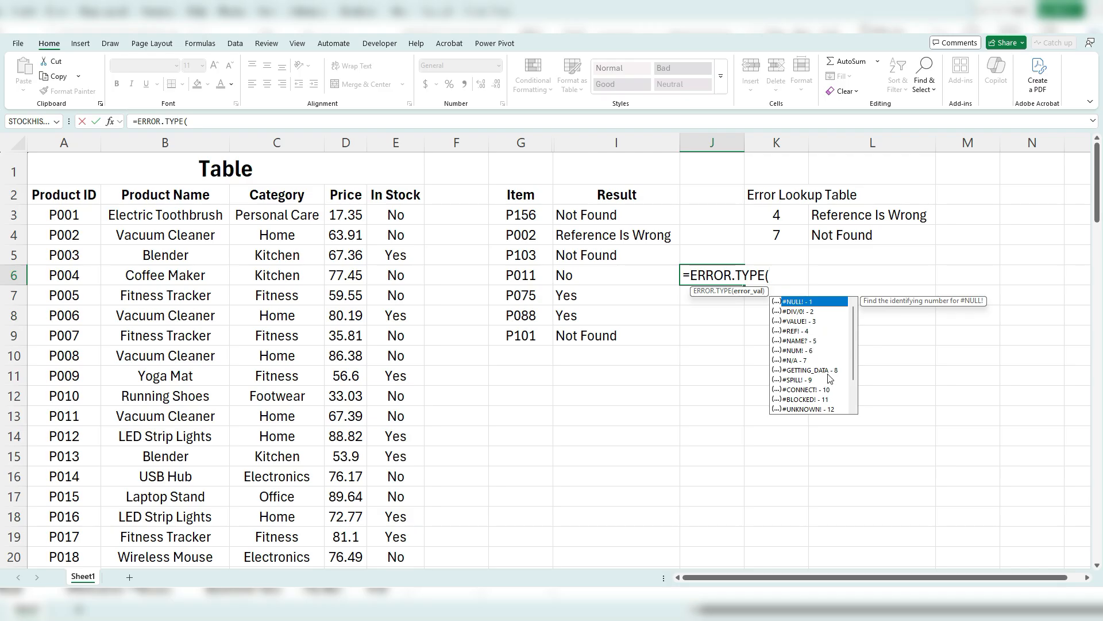
scroll(829, 379, down, 2)
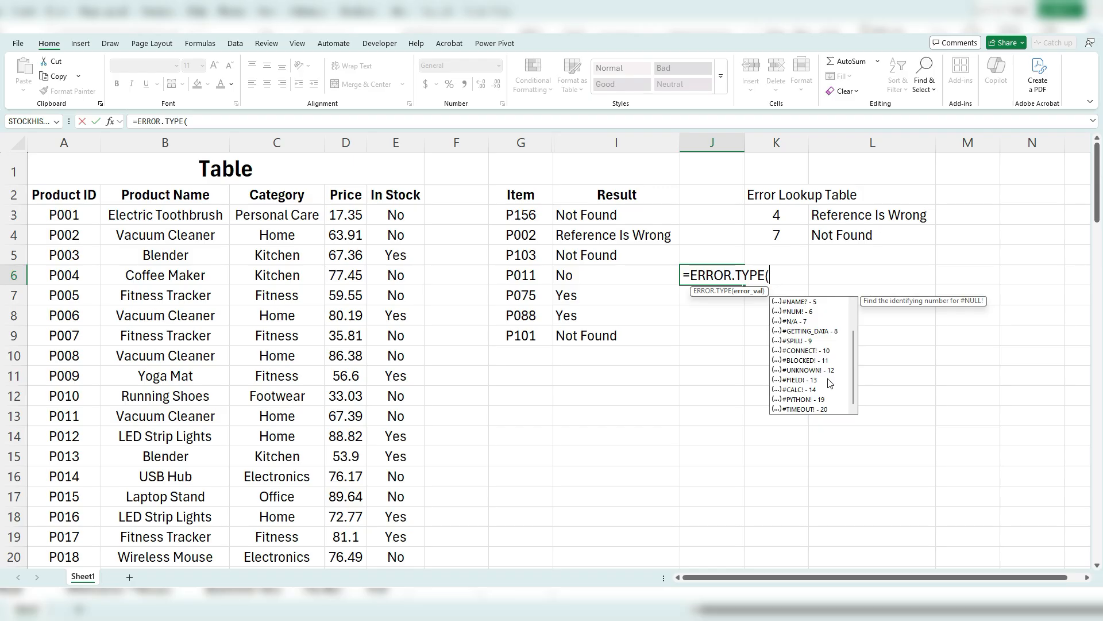
key(Escape)
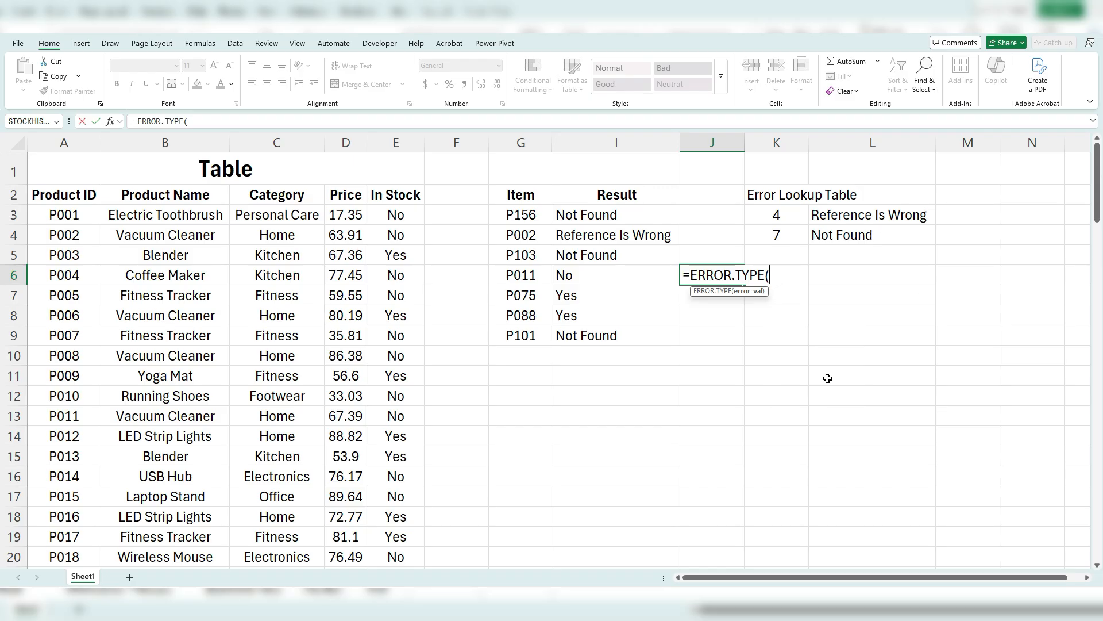
key(Escape)
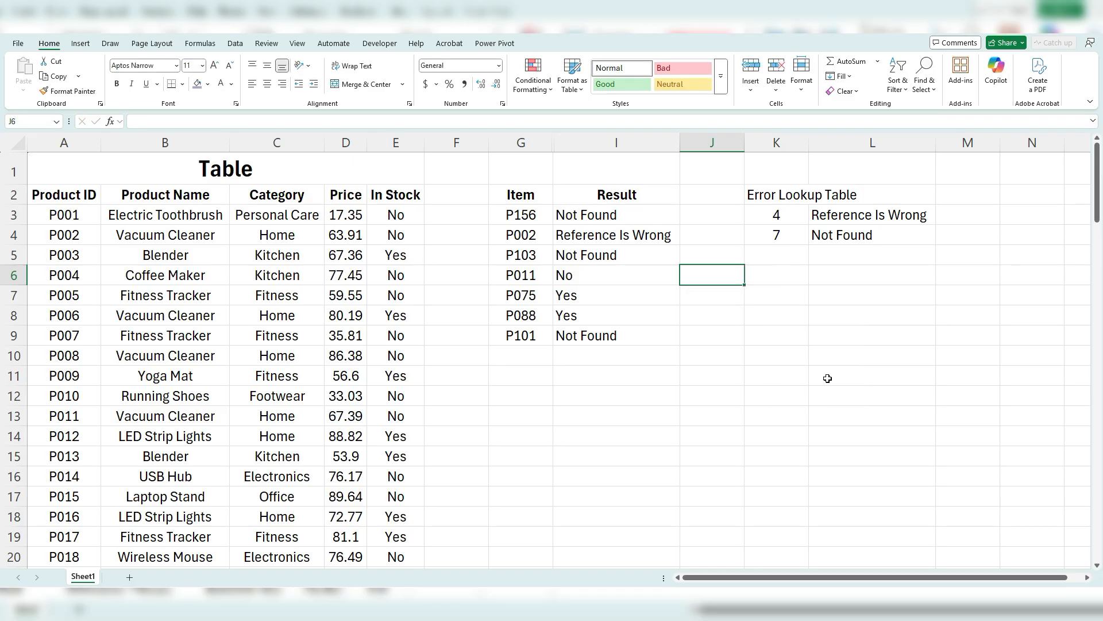